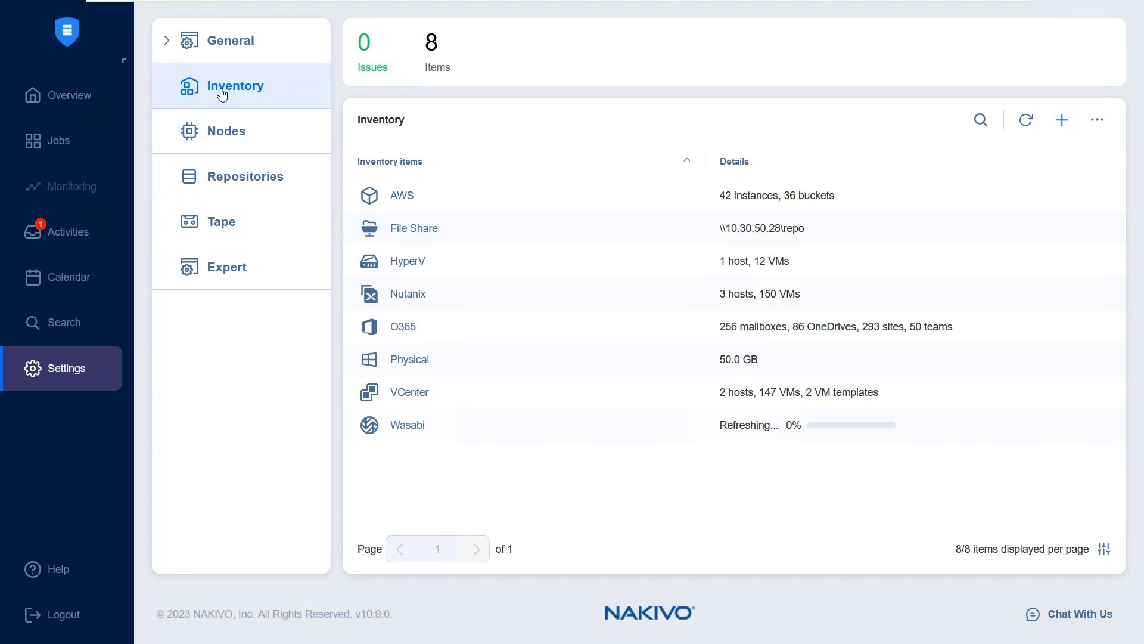
Start adding a SaaS (Microsoft 365) inventory item with the display name New O365
{"action": "left_click", "coordinate": [1060, 121]}
{"action": "left_click", "coordinate": [190, 180]}
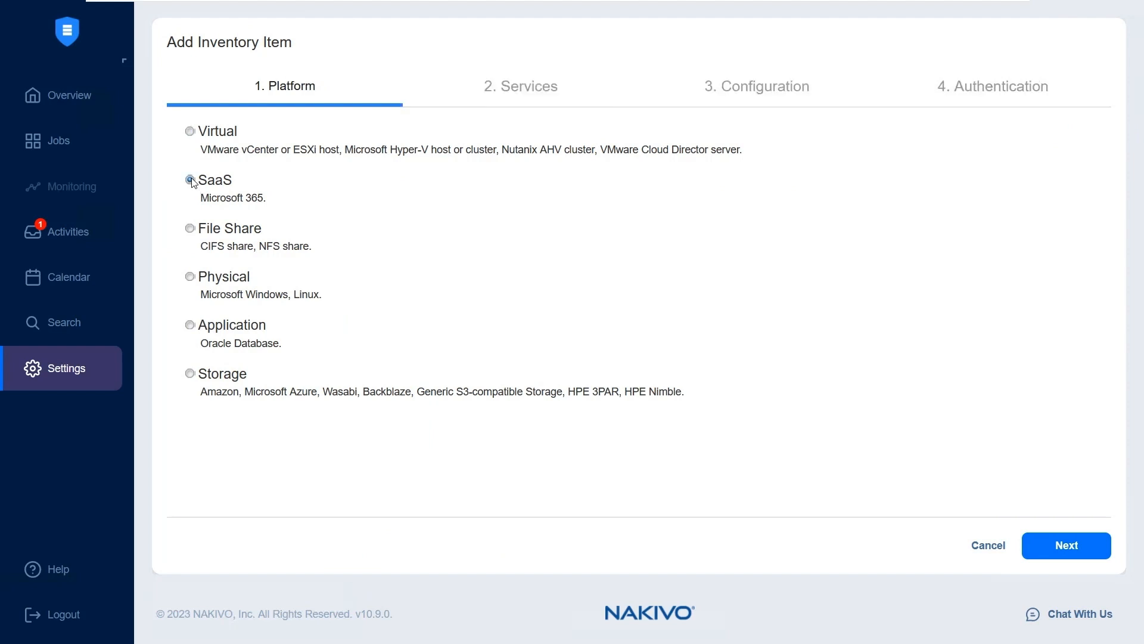
{"action": "left_click", "coordinate": [1066, 545]}
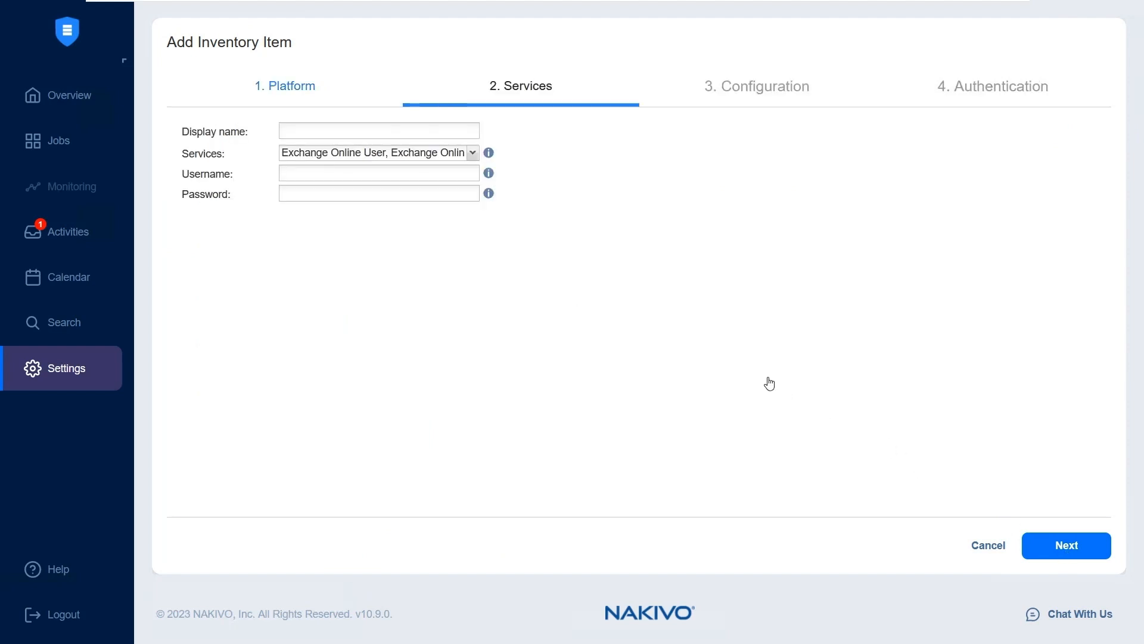
{"action": "left_click", "coordinate": [313, 130]}
{"action": "type", "text": "New O365"}
Limit the item's services to OneDrive for Business by deselecting Exchange Online User, Exchange Online Group, SharePoint Online and Teams, and continue to the configuration
{"action": "left_click", "coordinate": [321, 154]}
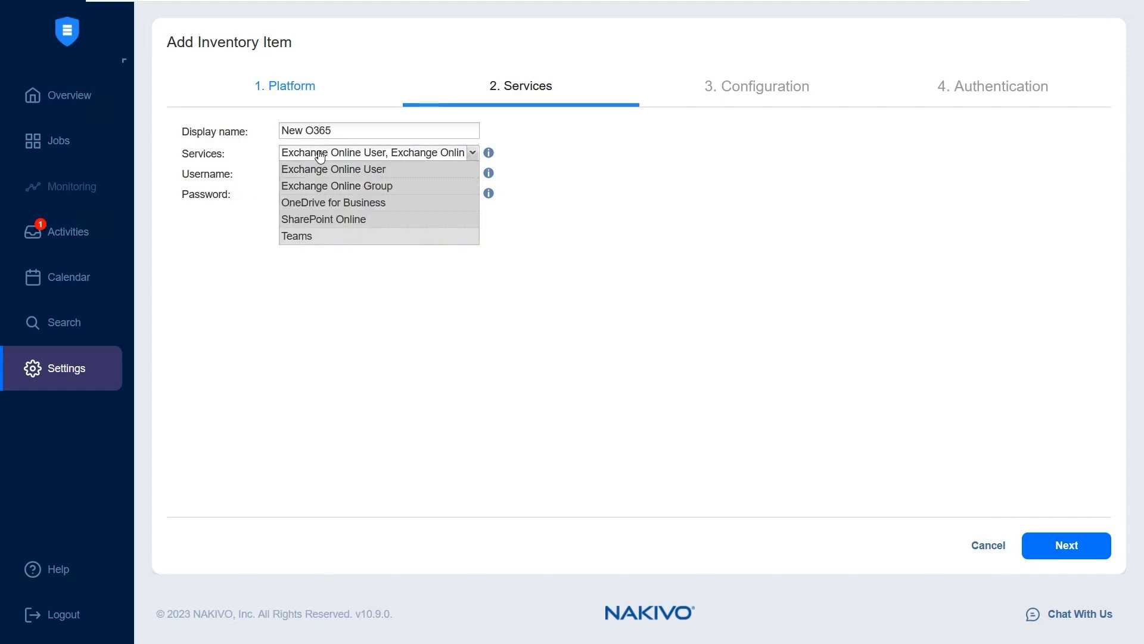
{"action": "left_click", "coordinate": [349, 173]}
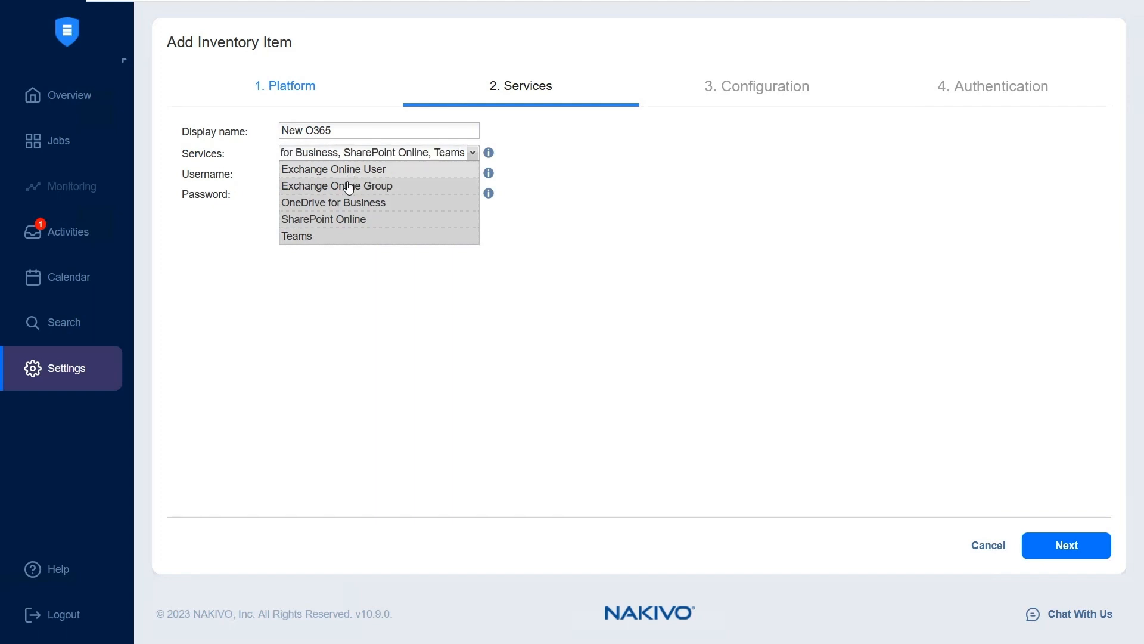
{"action": "left_click", "coordinate": [349, 188]}
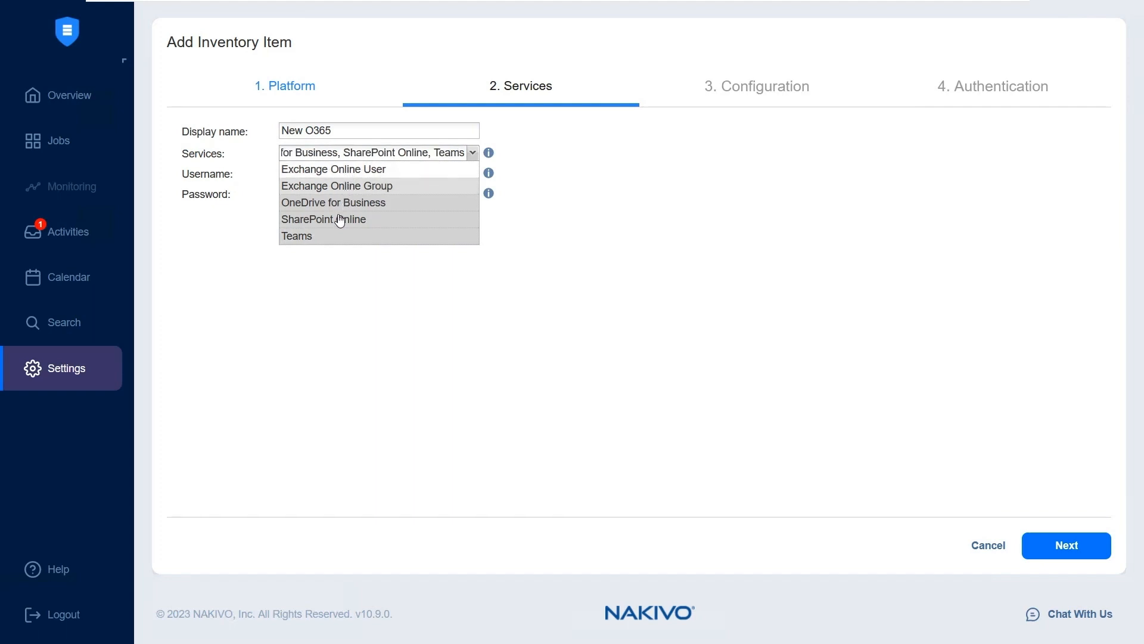
{"action": "left_click", "coordinate": [340, 220]}
{"action": "left_click", "coordinate": [326, 237]}
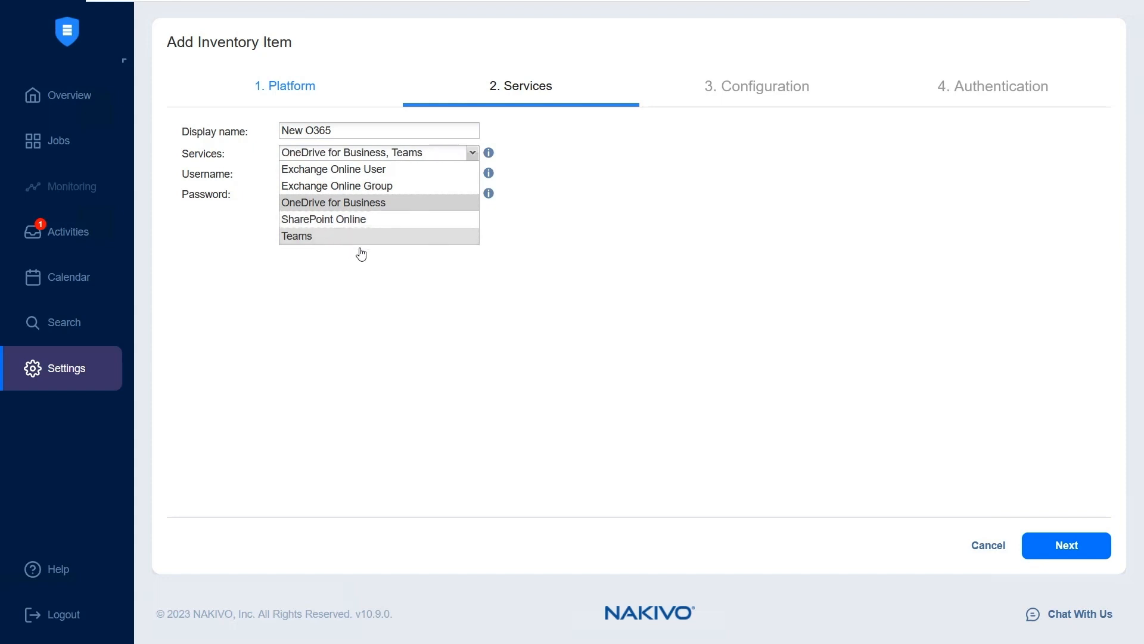
{"action": "left_click", "coordinate": [600, 267]}
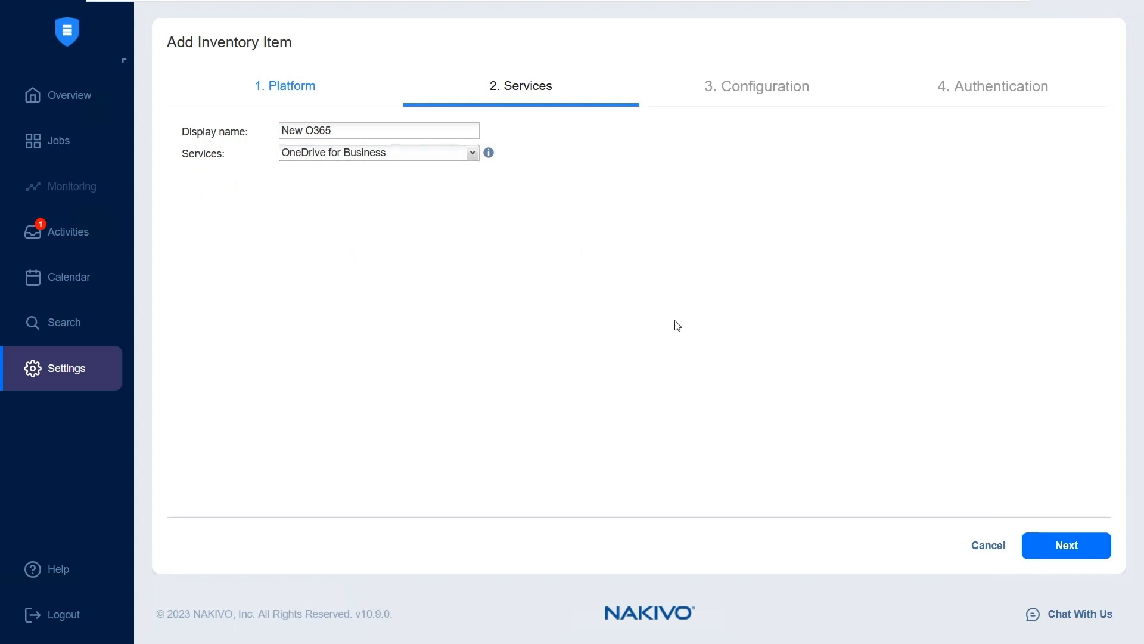
{"action": "left_click", "coordinate": [1073, 551]}
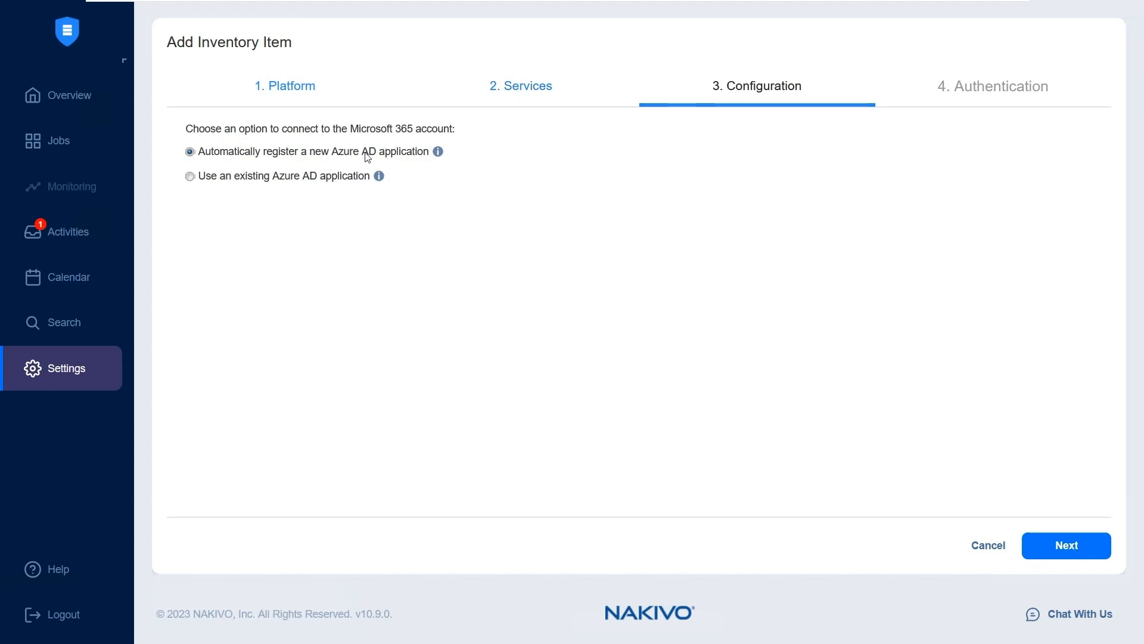
Accept automatic registration of a new Azure AD application and name the application OneDrive App
{"action": "left_click", "coordinate": [1073, 550]}
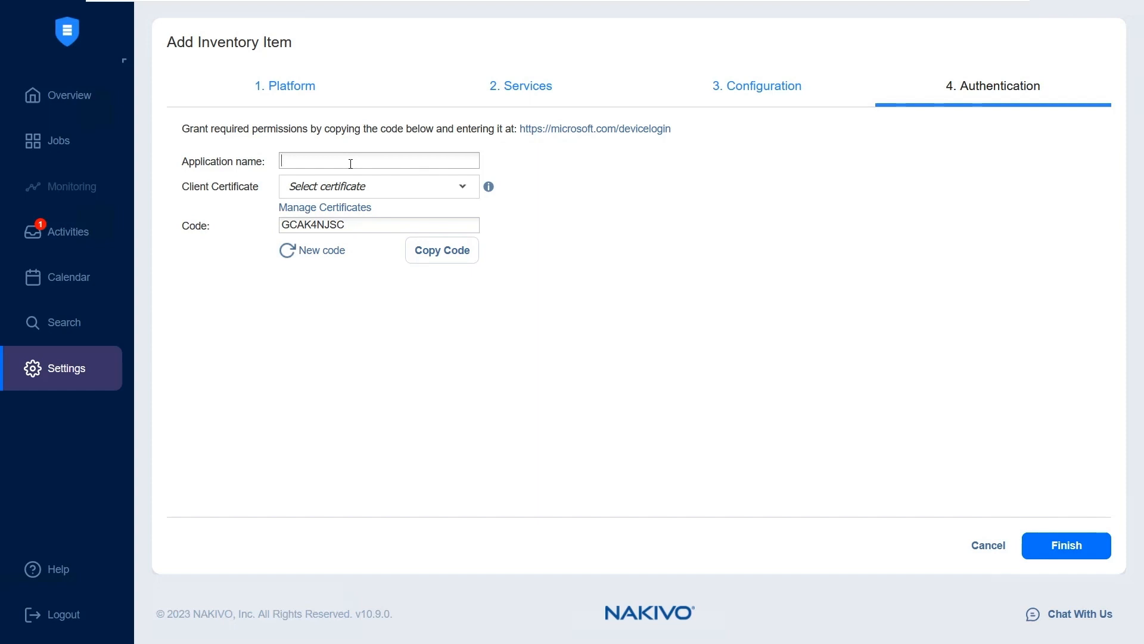
{"action": "type", "text": "OneDrive App"}
Check the certificate management options and assign NBR108 as the client certificate
{"action": "left_click", "coordinate": [351, 188]}
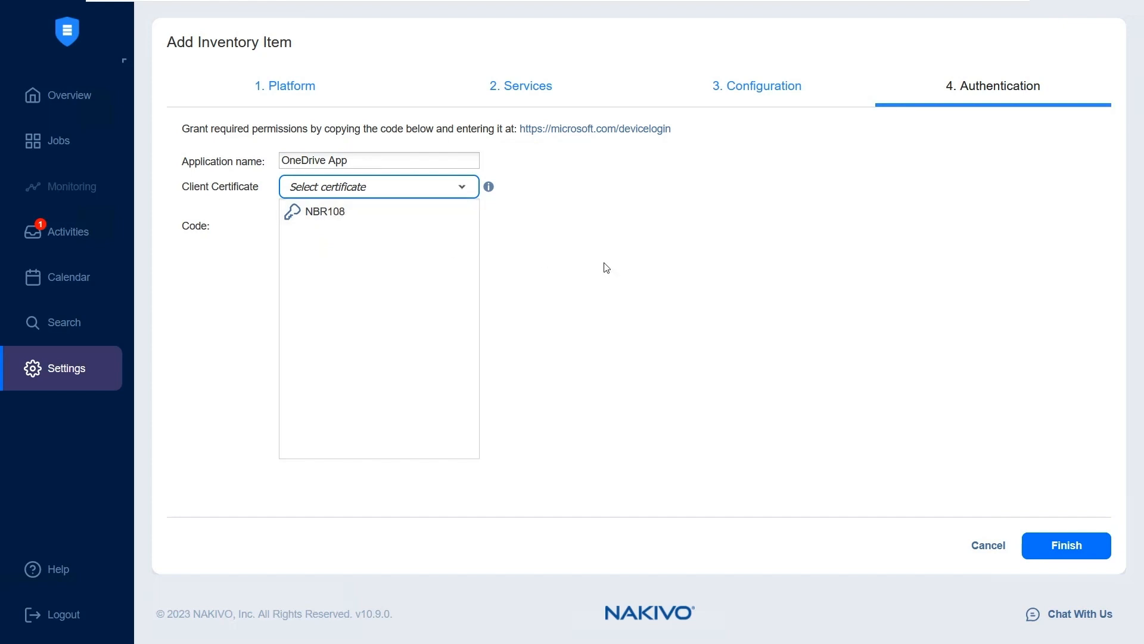
{"action": "left_click", "coordinate": [605, 266]}
{"action": "left_click", "coordinate": [345, 213]}
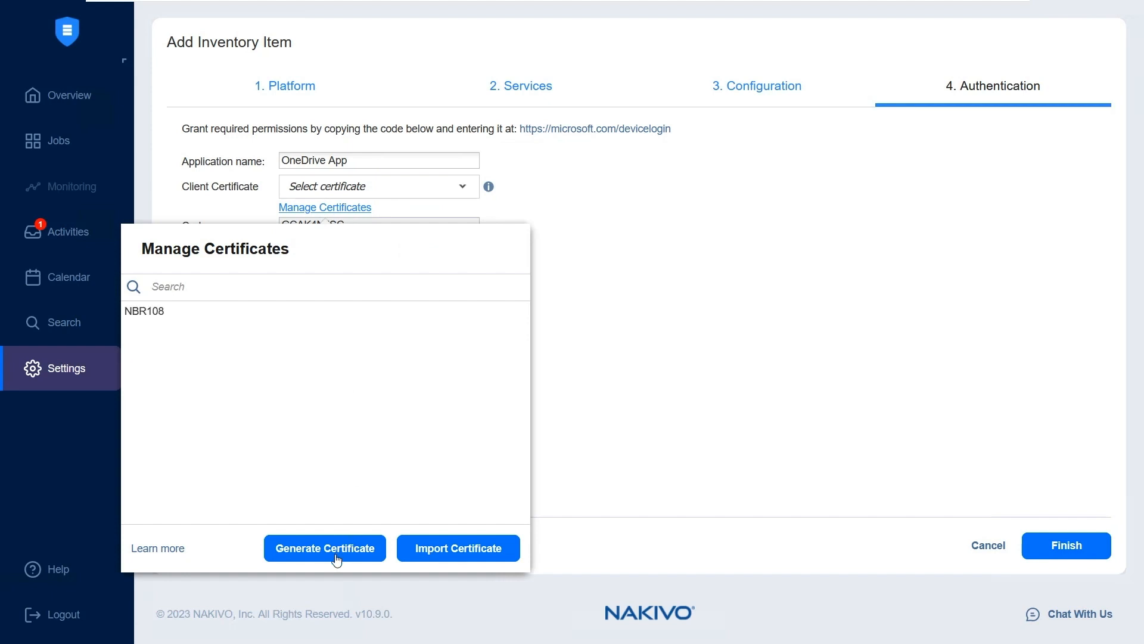
{"action": "left_click", "coordinate": [437, 193]}
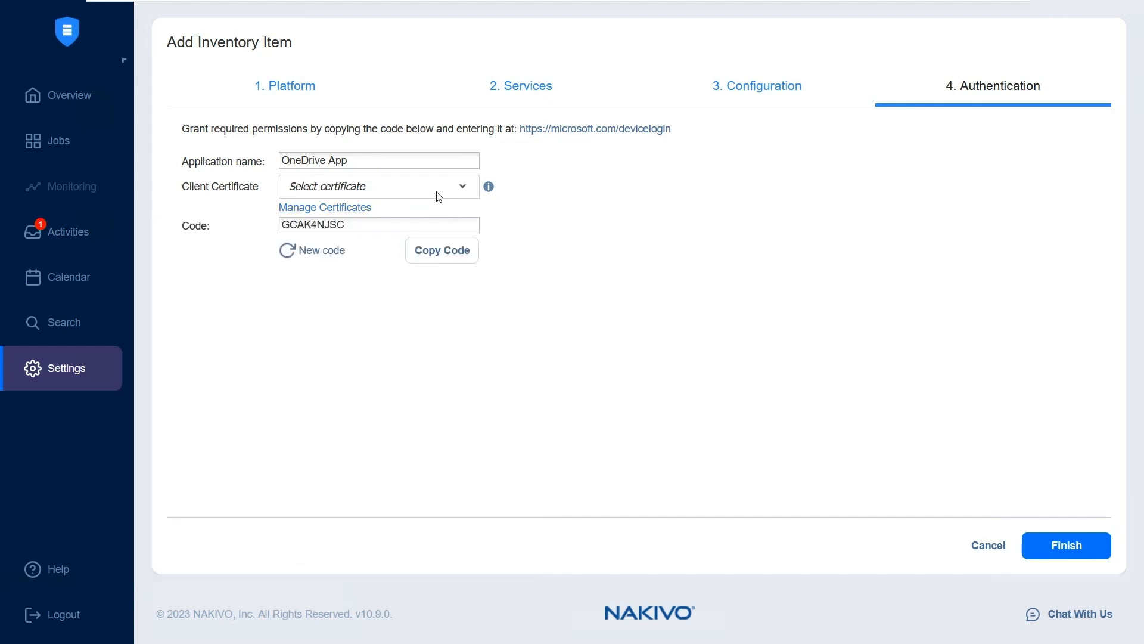
{"action": "left_click", "coordinate": [432, 193]}
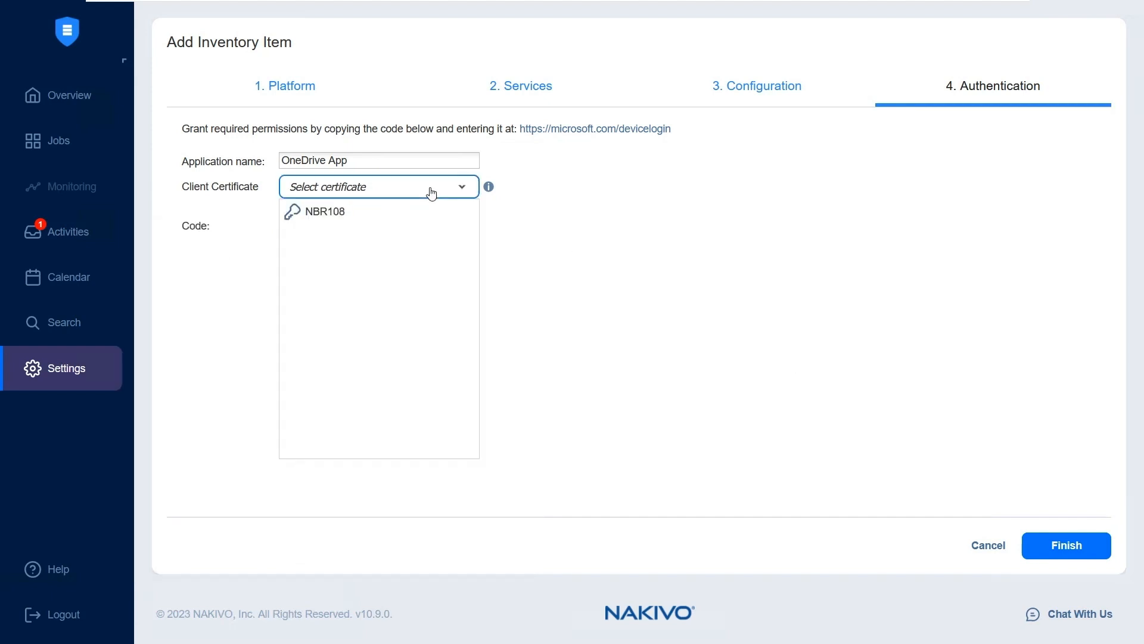
{"action": "left_click", "coordinate": [340, 214]}
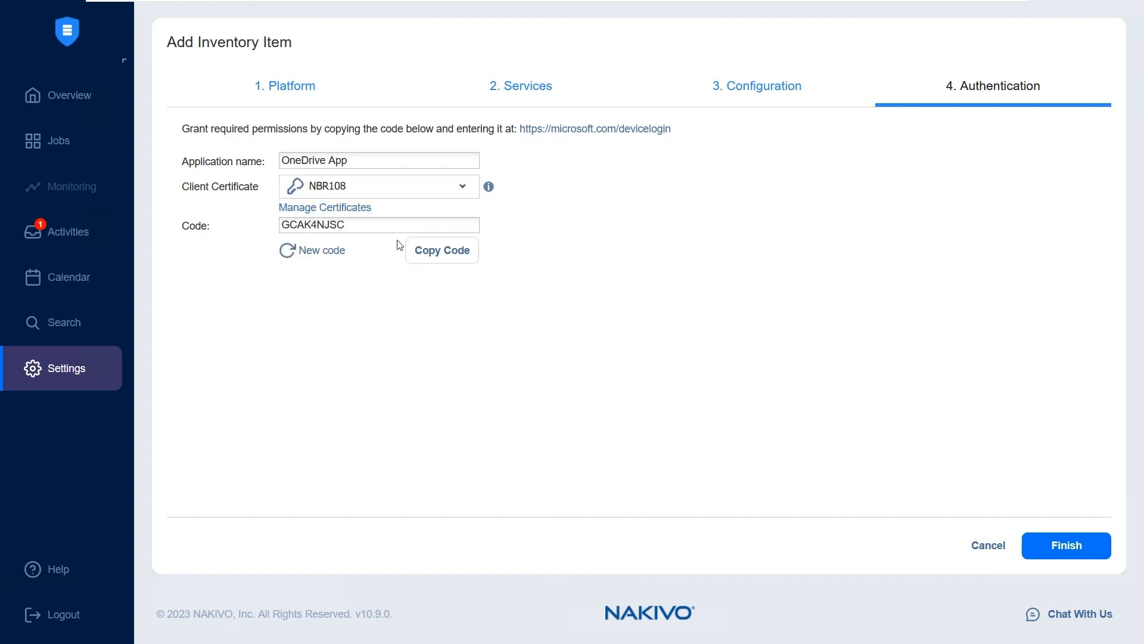
Copy the device code, enter it on the Microsoft device login page, and approve the Azure CLI sign-in with the signed-in account
{"action": "left_click", "coordinate": [441, 262]}
{"action": "left_click", "coordinate": [440, 263]}
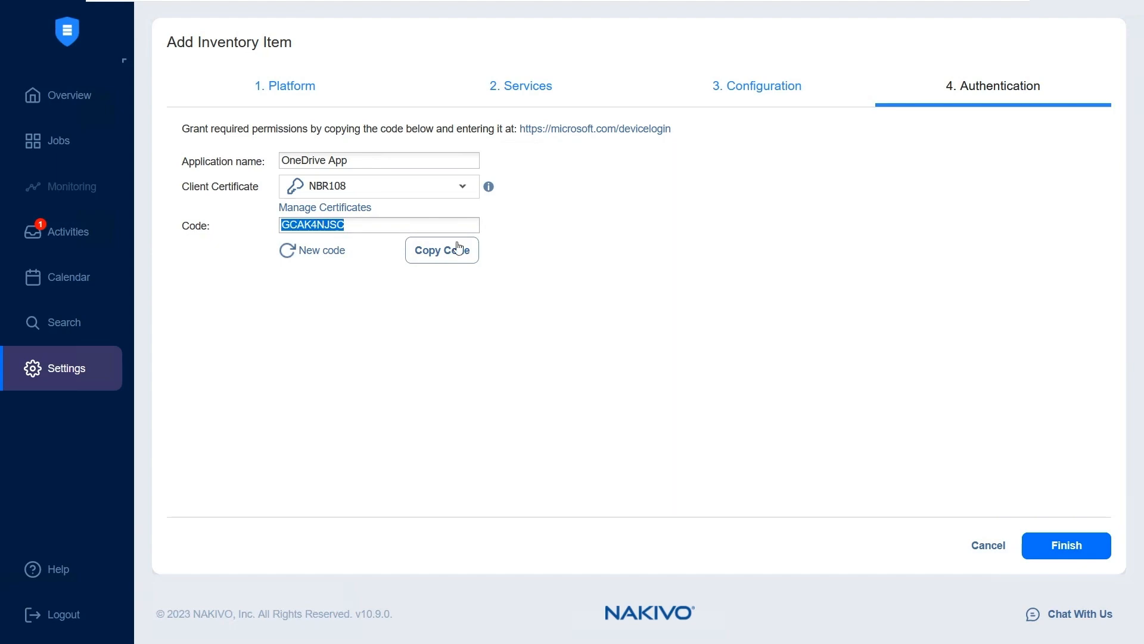
{"action": "left_click", "coordinate": [572, 130]}
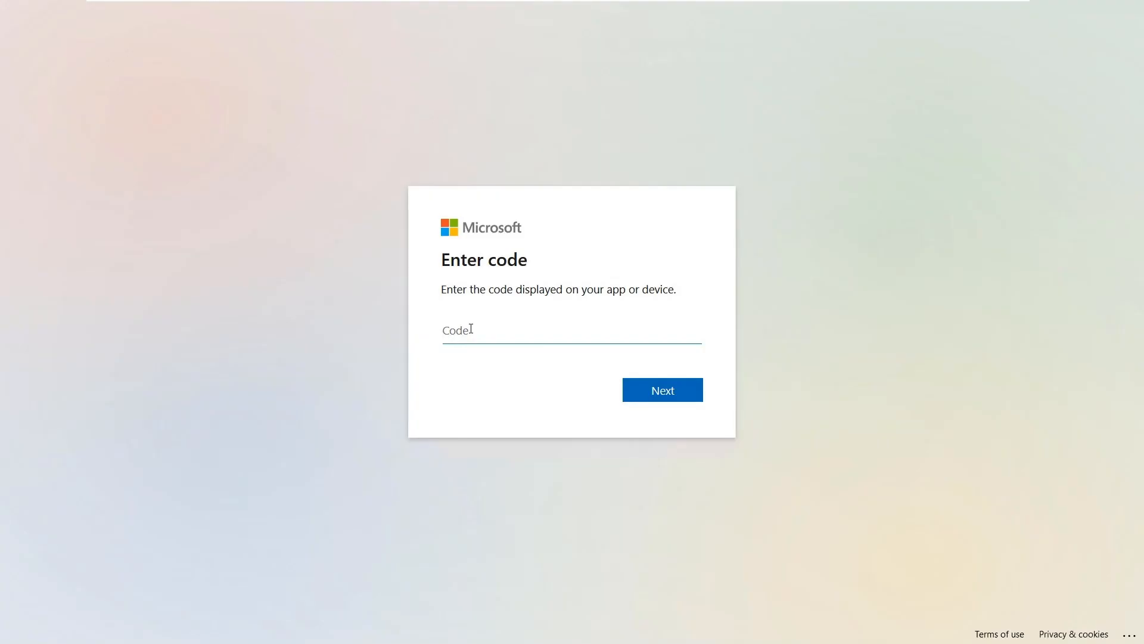
{"action": "key", "text": "ctrl+v"}
{"action": "left_click", "coordinate": [653, 393]}
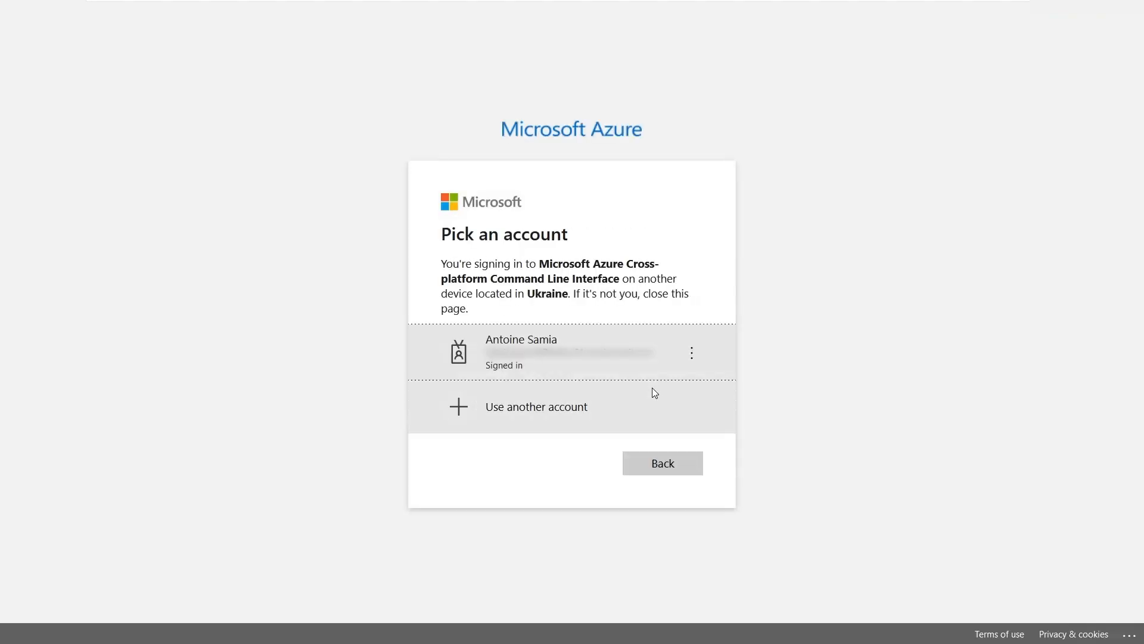
{"action": "left_click", "coordinate": [546, 359]}
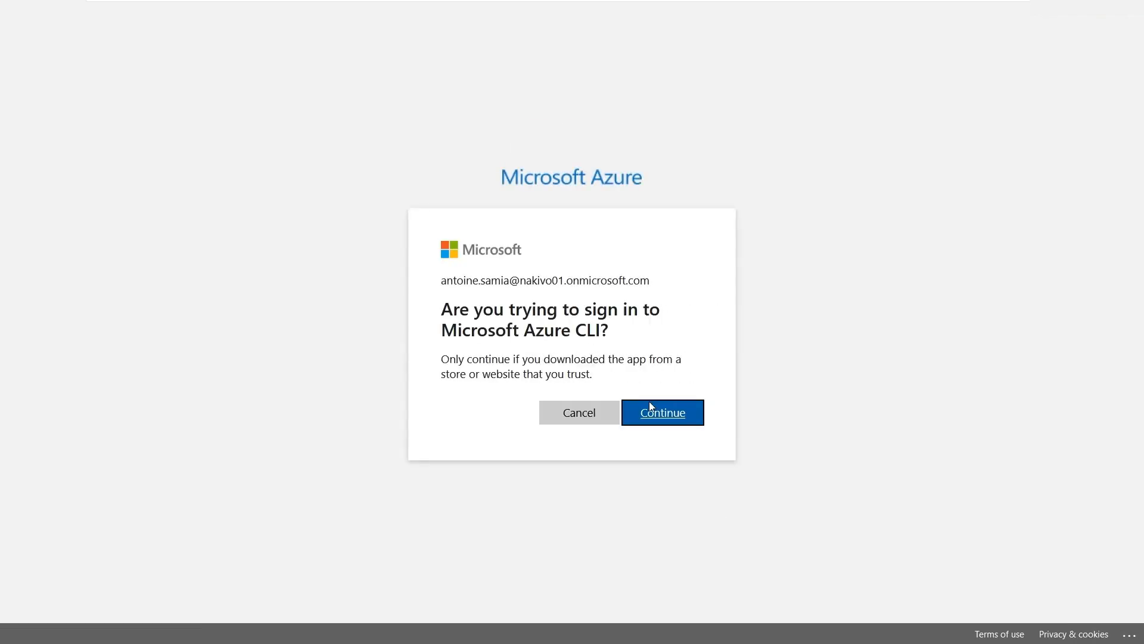
{"action": "left_click", "coordinate": [655, 412]}
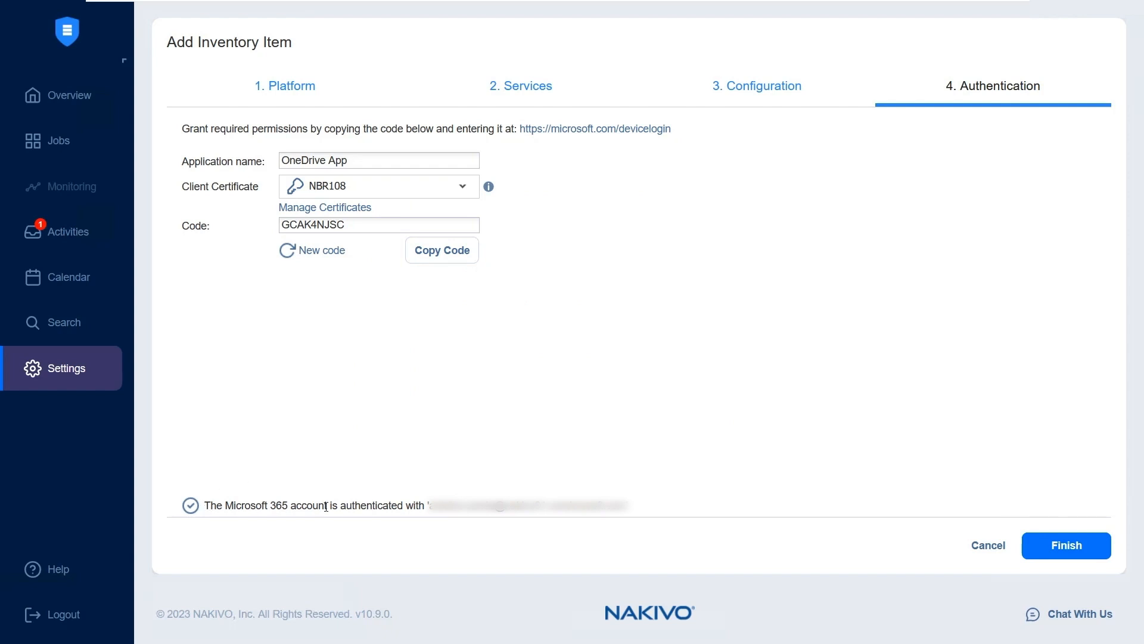
Check the Microsoft 365 authentication status, finish adding the item, and check the New O365 details in the inventory
{"action": "left_click_drag", "start_coordinate": [205, 506], "coordinate": [407, 506]}
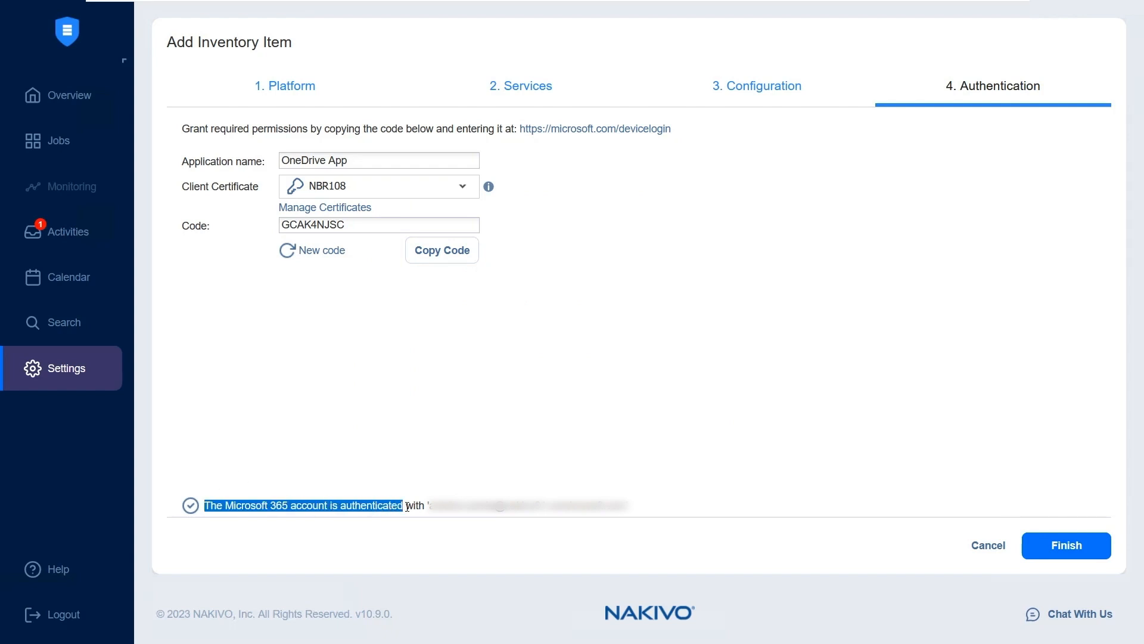
{"action": "left_click", "coordinate": [517, 393]}
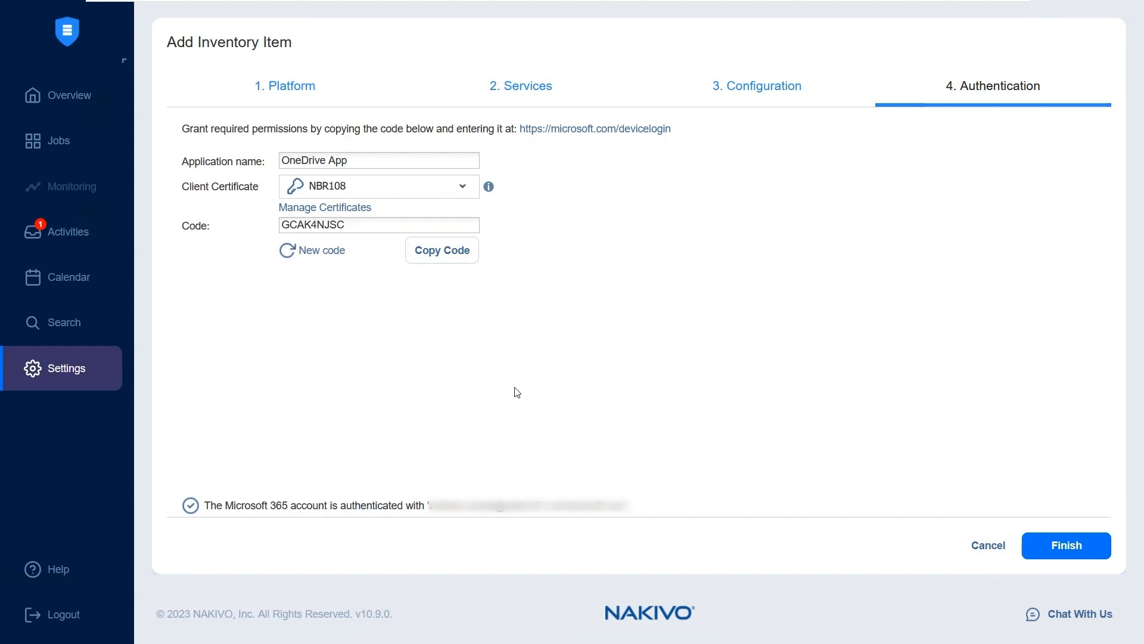
{"action": "left_click", "coordinate": [1066, 553]}
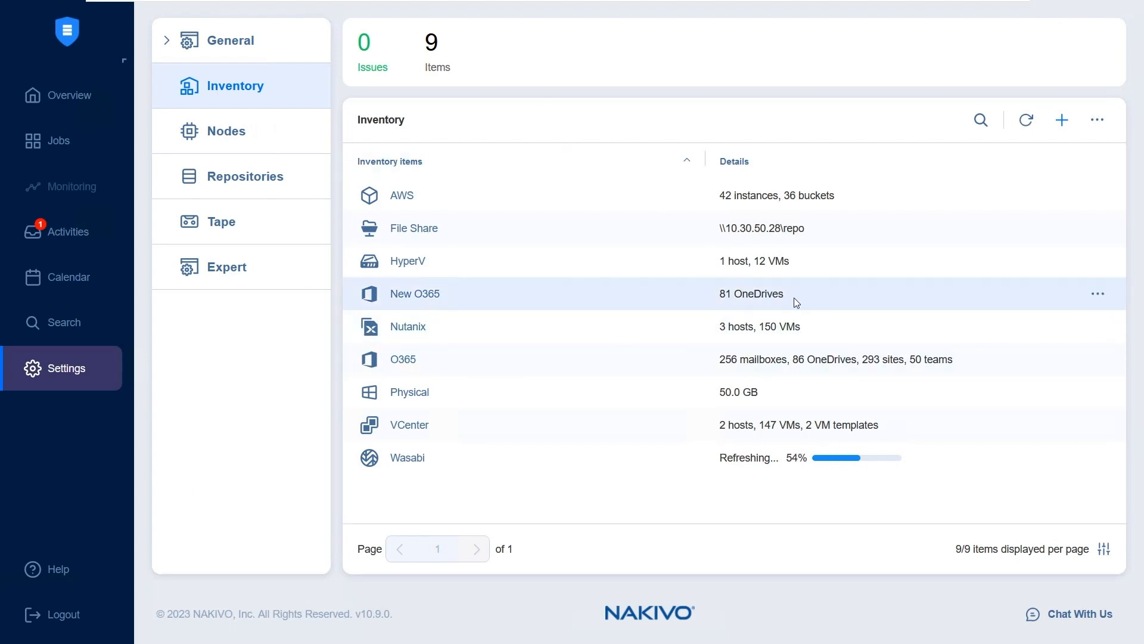
{"action": "left_click_drag", "start_coordinate": [784, 295], "coordinate": [719, 298]}
{"action": "left_click", "coordinate": [802, 301]}
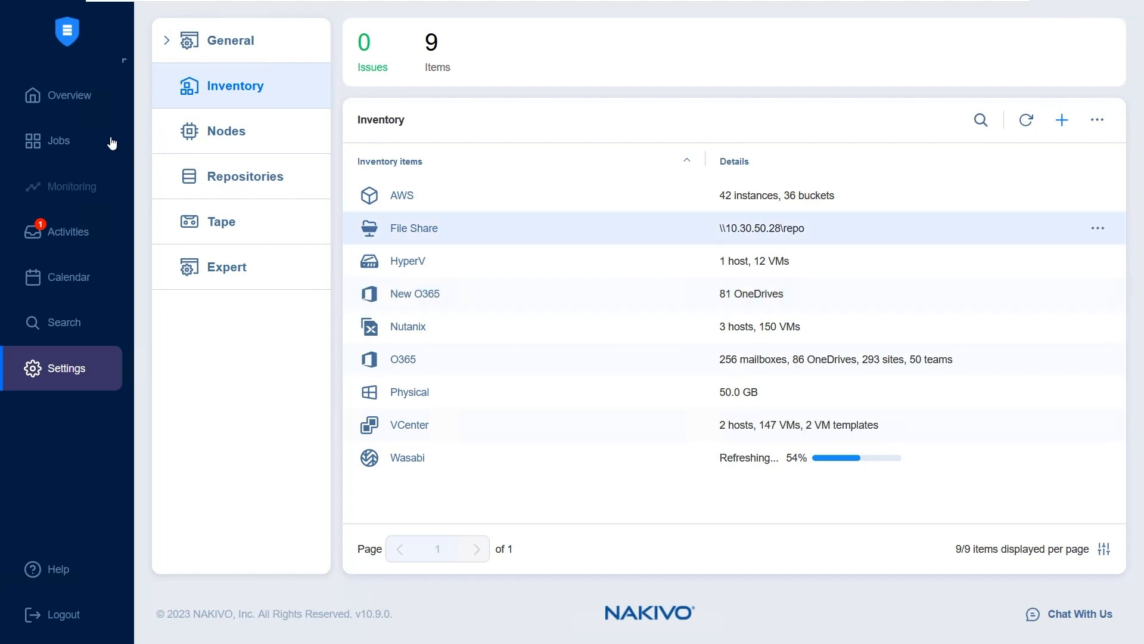
Start creating a new Microsoft 365 backup job
{"action": "left_click", "coordinate": [70, 147]}
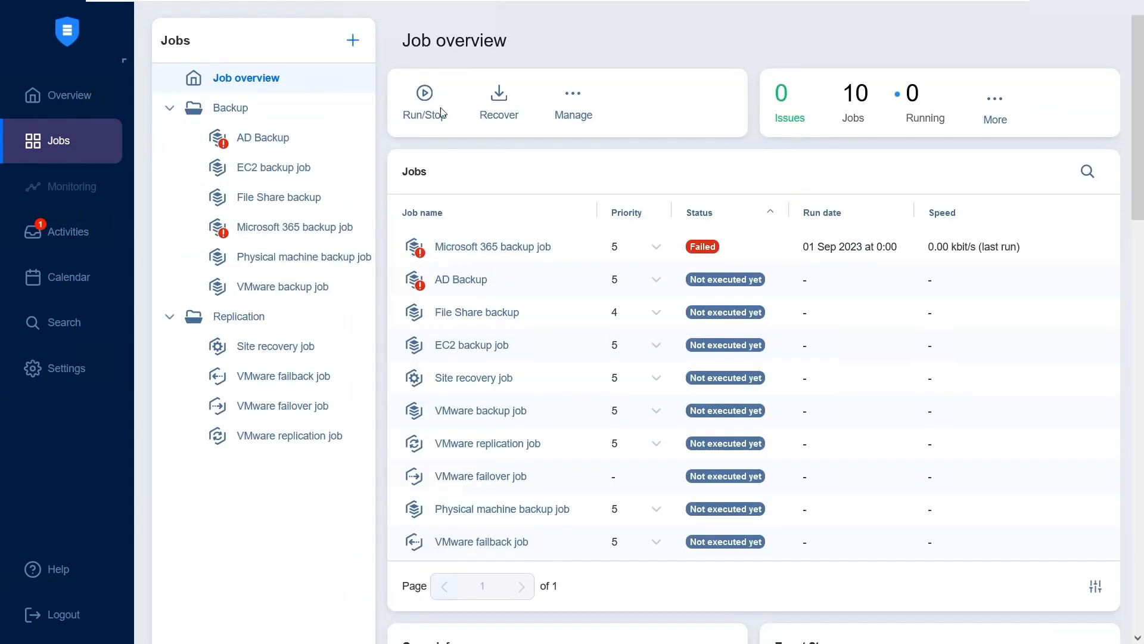
{"action": "left_click", "coordinate": [351, 40]}
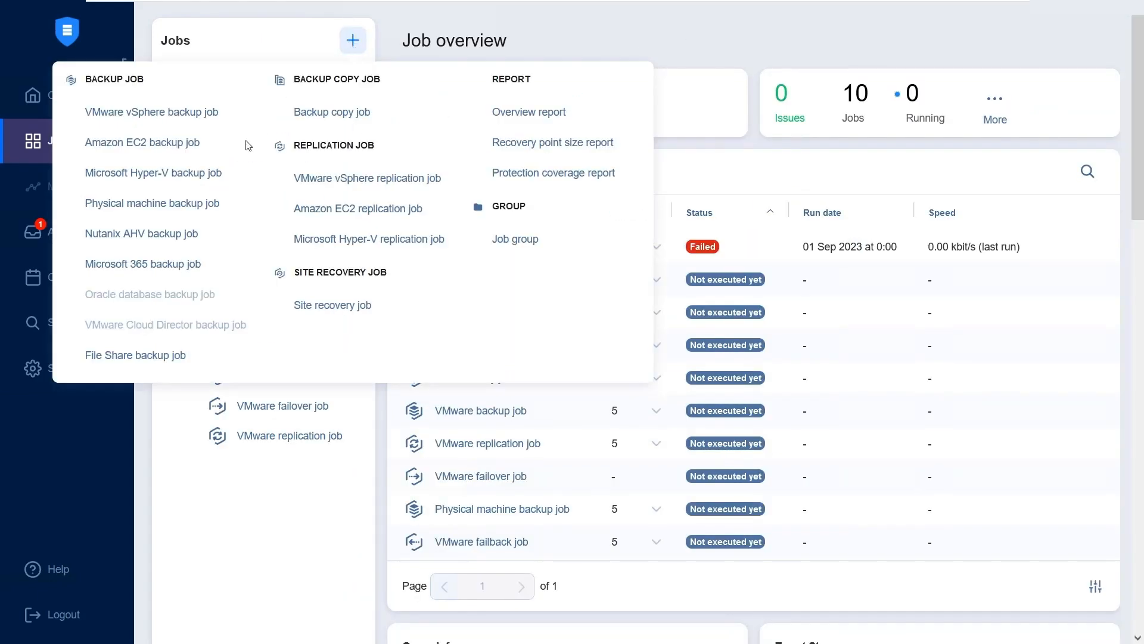
{"action": "left_click", "coordinate": [157, 271]}
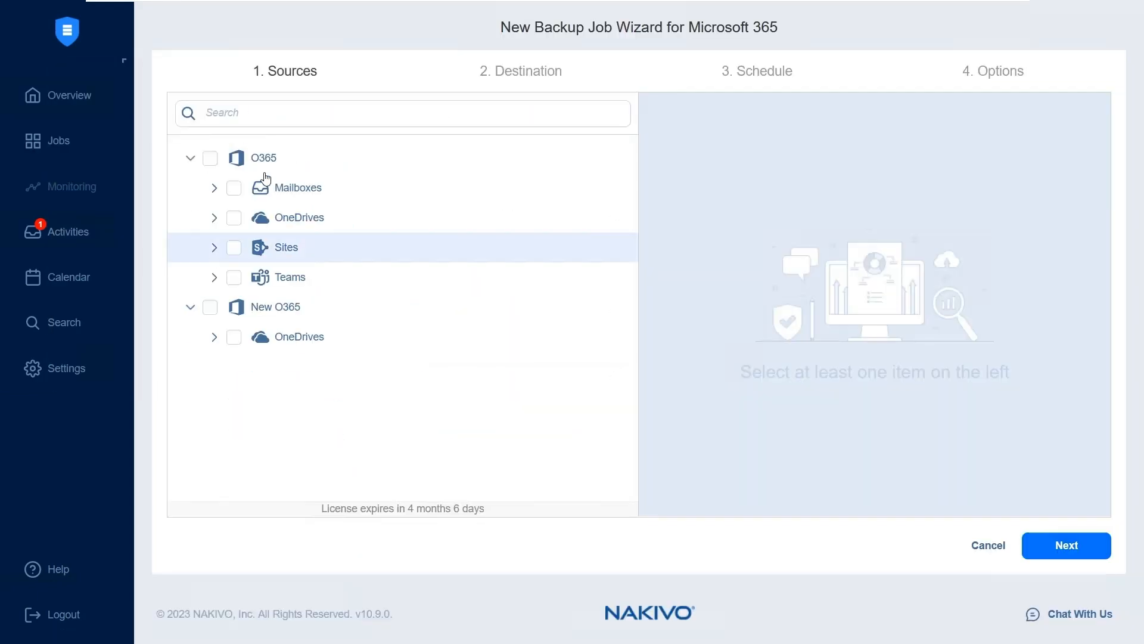
Select the 50k emails 04 OneDrive from New O365's user OneDrives as the backup source and continue to the destination
{"action": "left_click", "coordinate": [215, 337]}
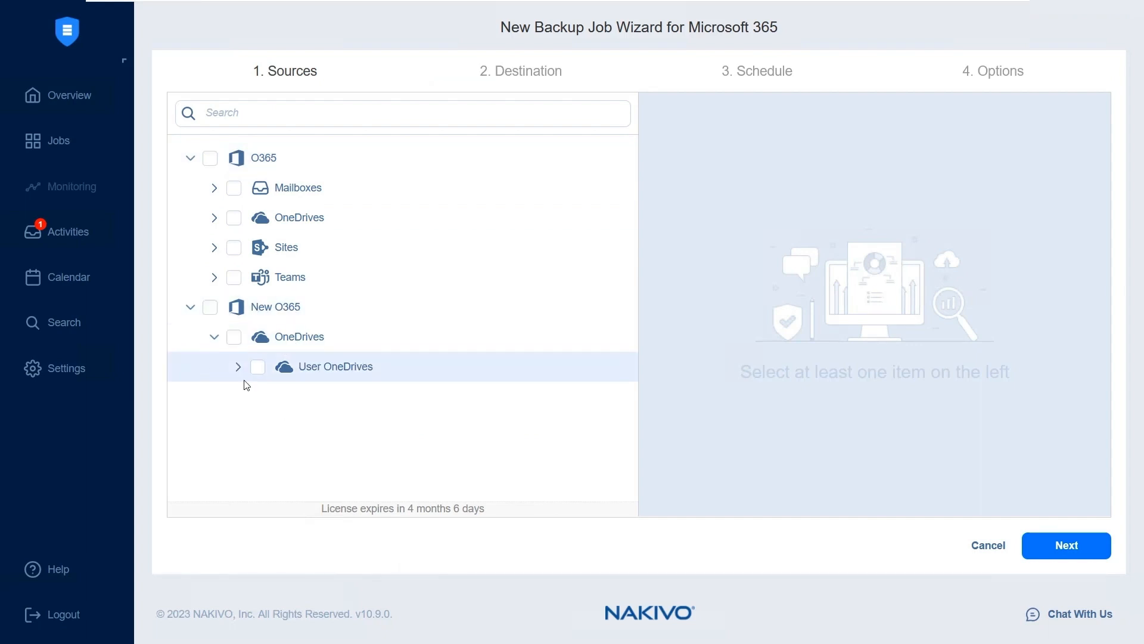
{"action": "left_click", "coordinate": [238, 365]}
{"action": "scroll", "coordinate": [300, 277], "scroll_direction": "down", "scroll_amount": 3}
{"action": "left_click", "coordinate": [281, 271]}
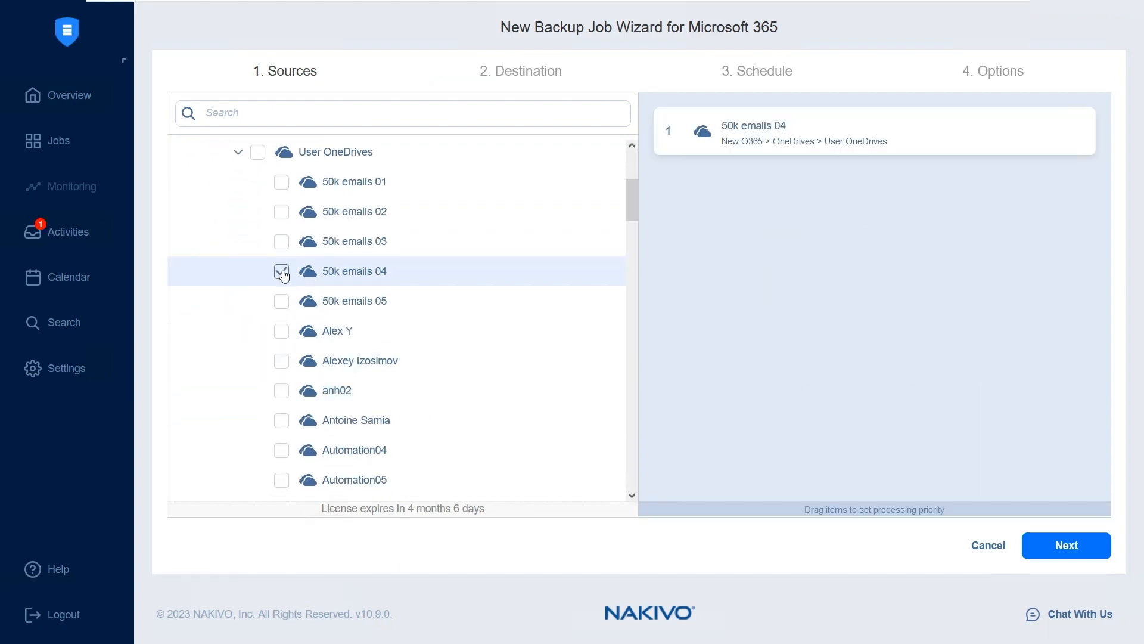
{"action": "left_click", "coordinate": [1067, 544]}
Choose SaaS Repo as the backup destination and continue to the schedule
{"action": "left_click", "coordinate": [405, 122]}
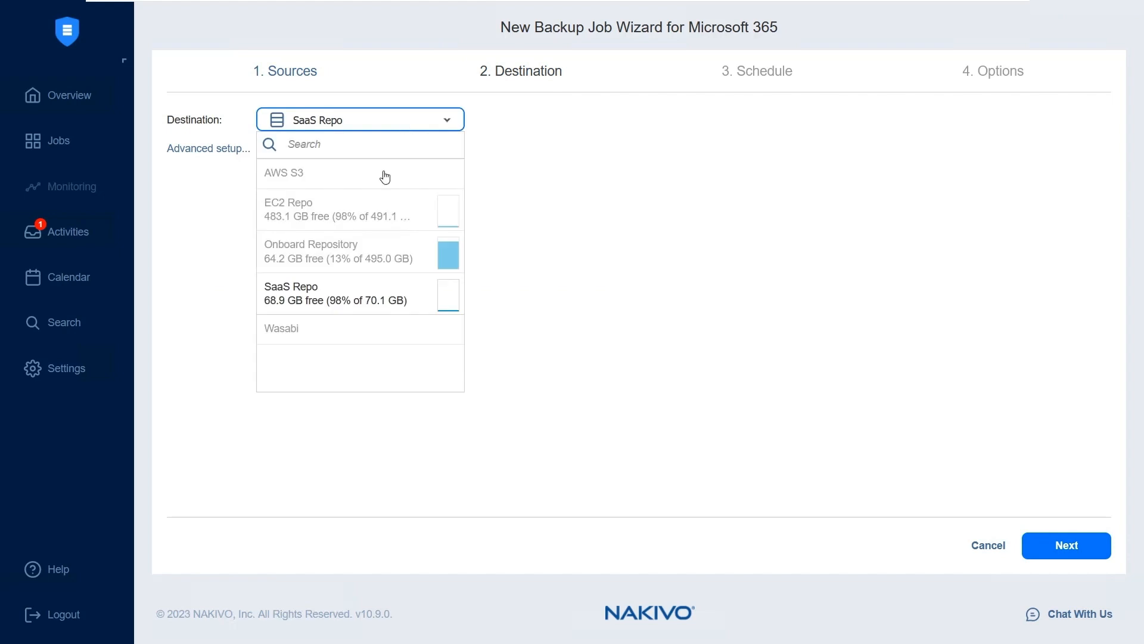
{"action": "left_click", "coordinate": [316, 306]}
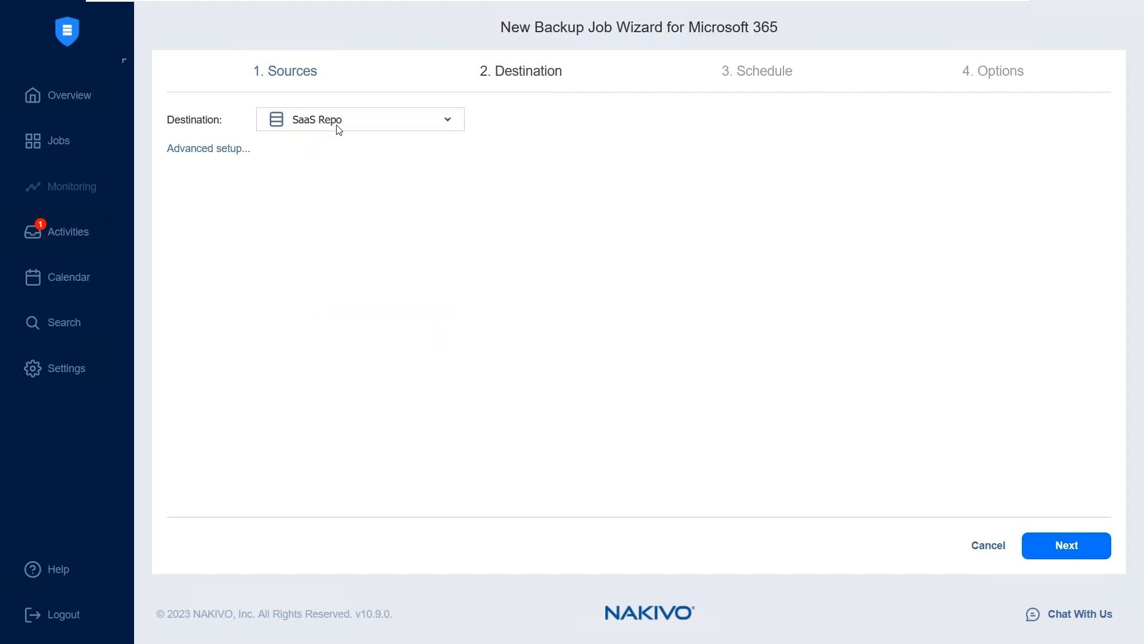
{"action": "left_click", "coordinate": [1047, 546]}
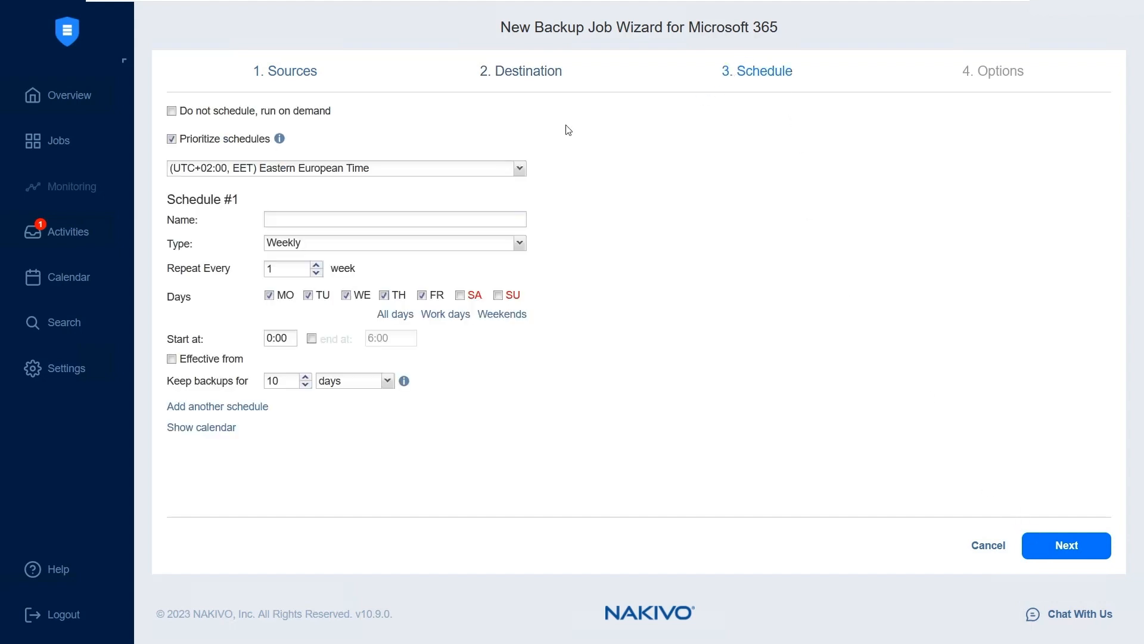
Examine the run-on-demand option and the available schedule types for Schedule #1 without changing the schedule
{"action": "left_click", "coordinate": [172, 112]}
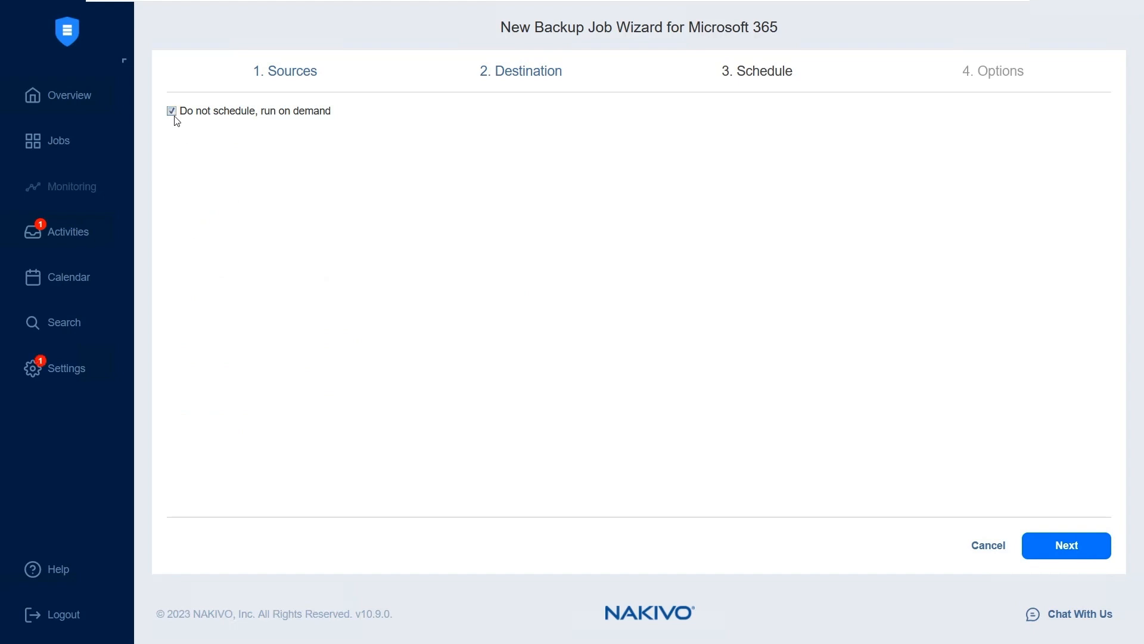
{"action": "left_click", "coordinate": [171, 110]}
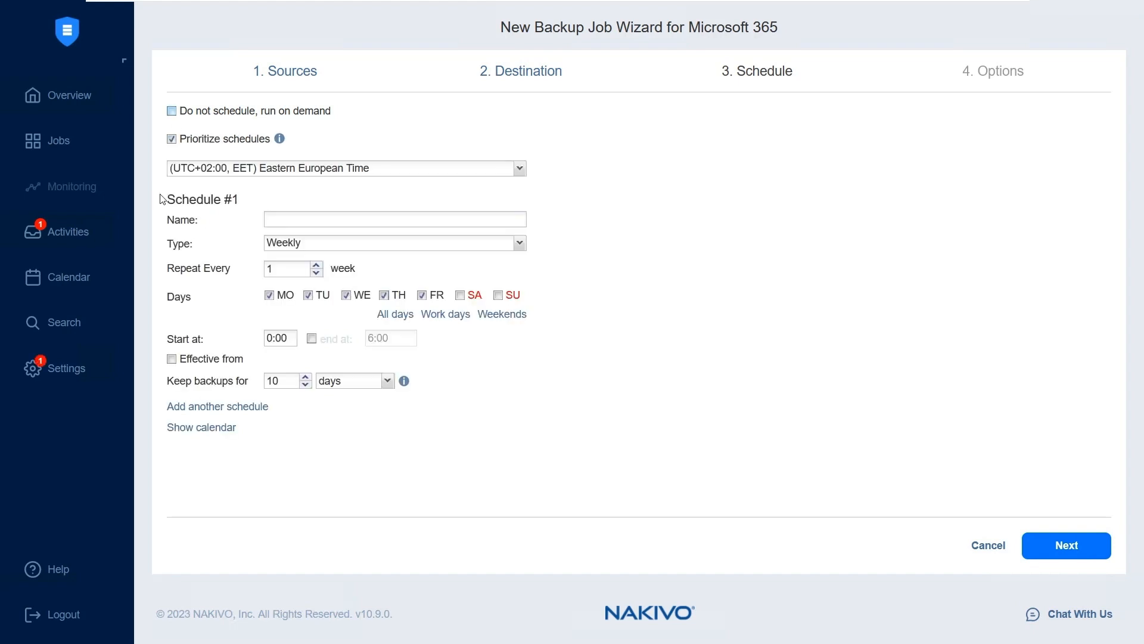
{"action": "left_click", "coordinate": [326, 248]}
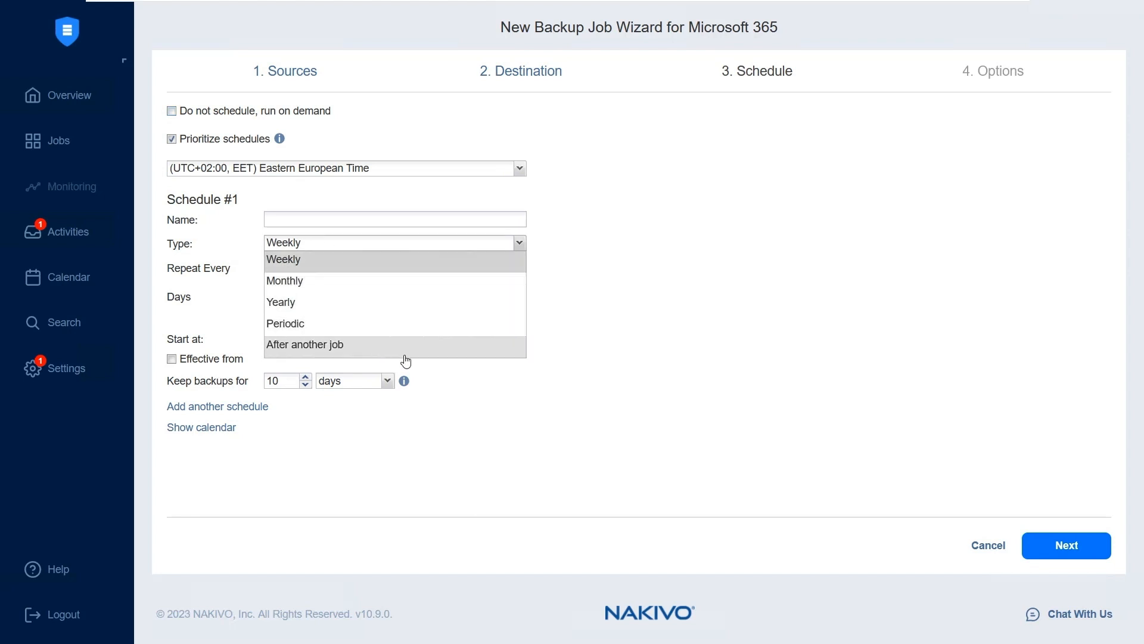
{"action": "left_click", "coordinate": [821, 417]}
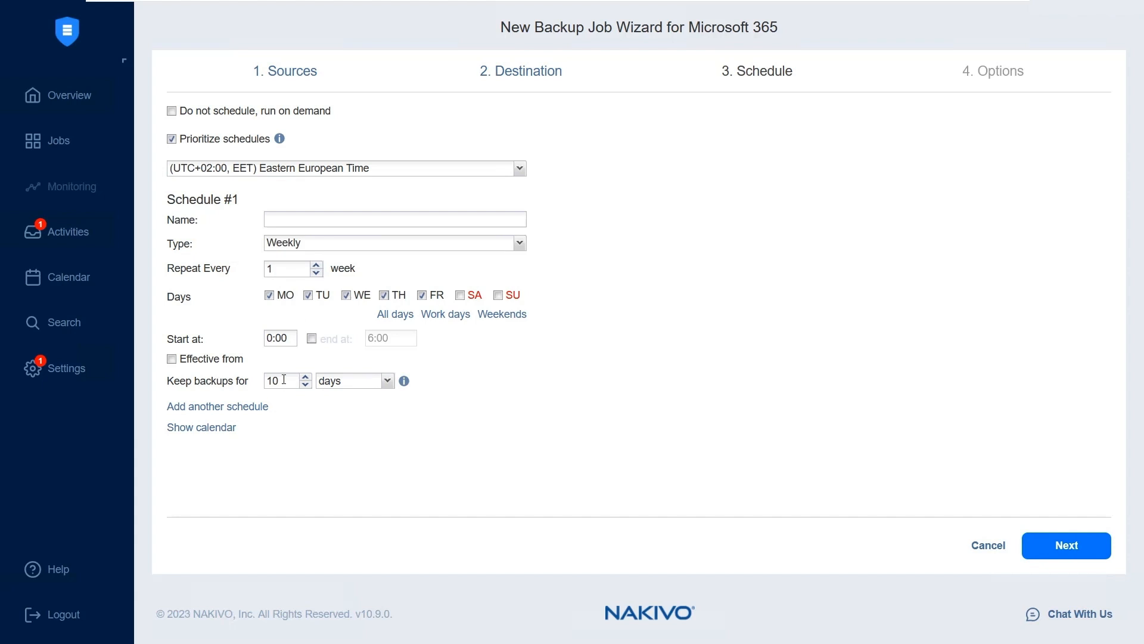
Check the retention units for Schedule #1, keep backups for 10 days, and continue to the job options
{"action": "left_click", "coordinate": [284, 379]}
{"action": "left_click", "coordinate": [382, 385]}
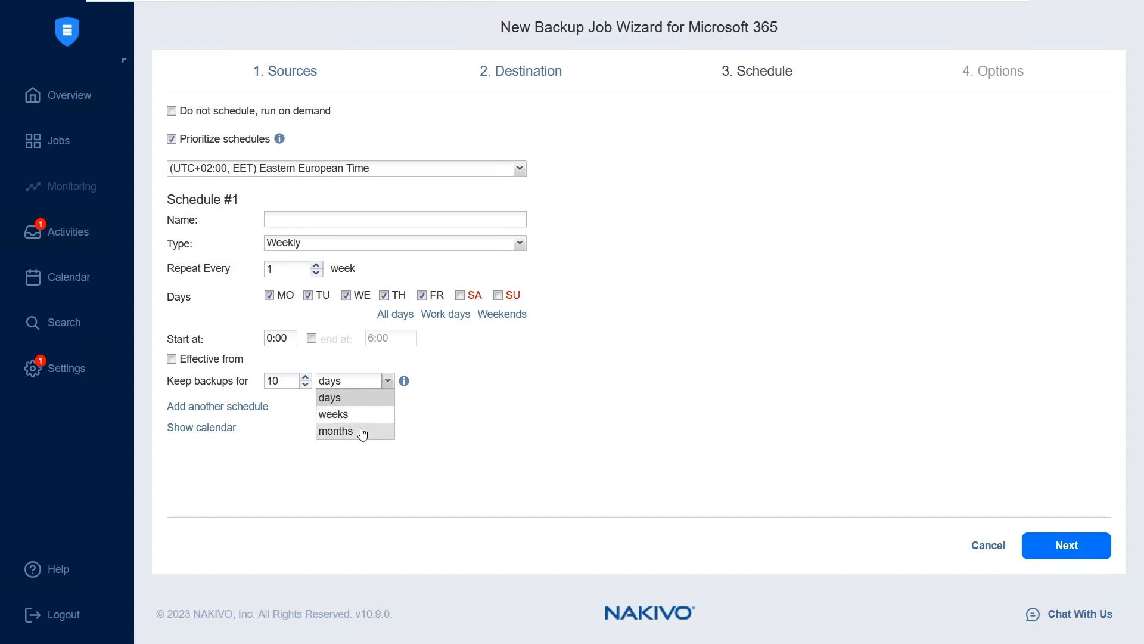
{"action": "left_click", "coordinate": [628, 444]}
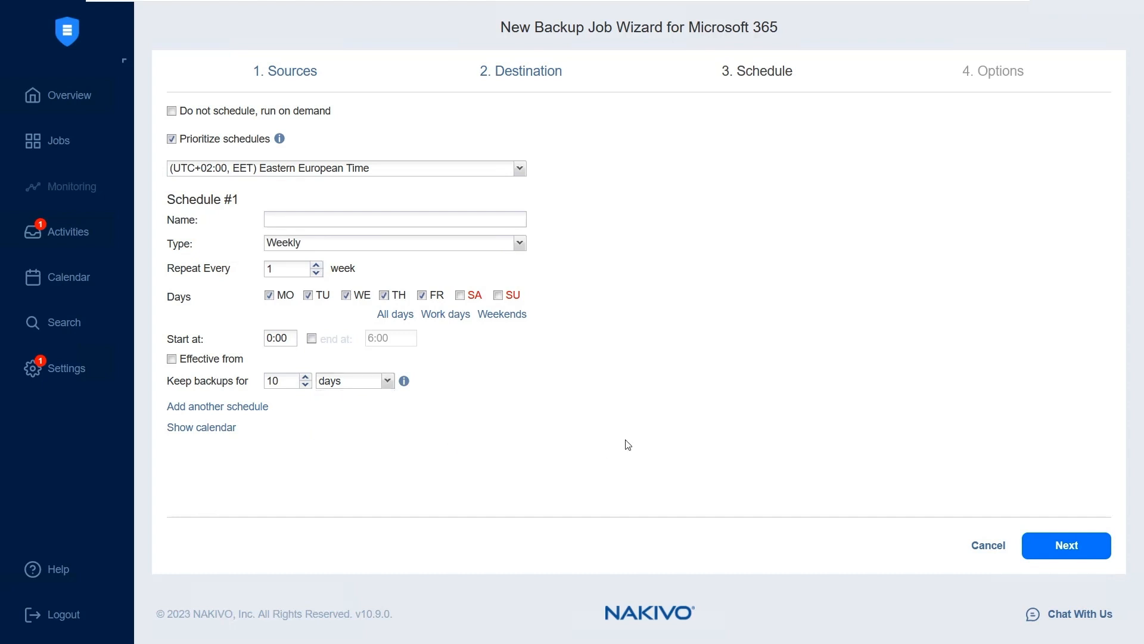
{"action": "left_click", "coordinate": [1067, 545]}
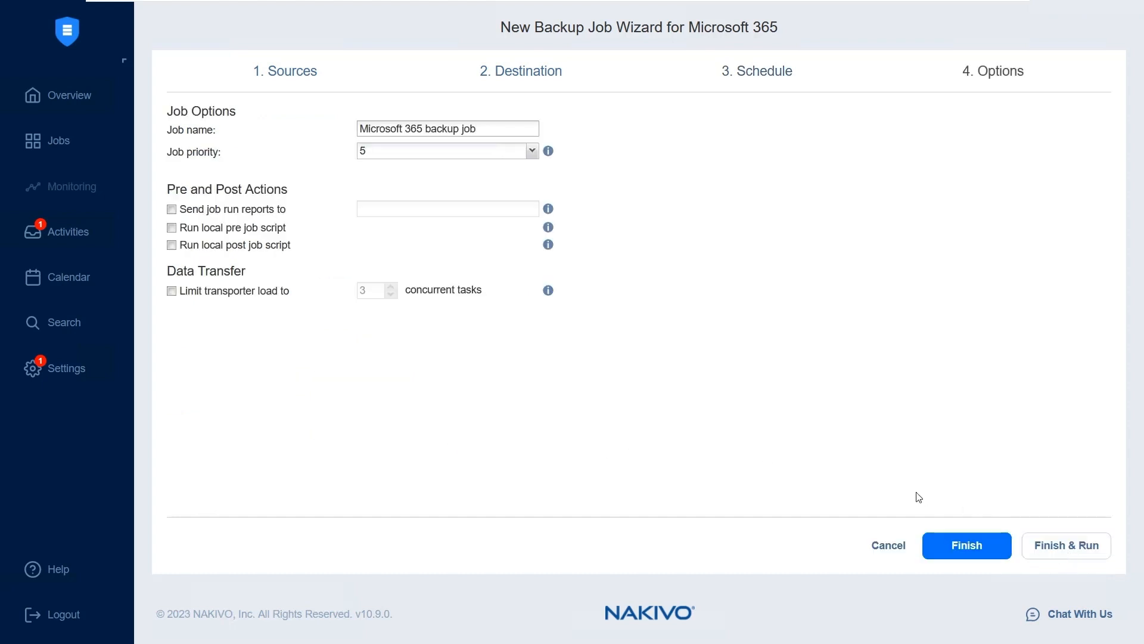
Review the job priority choices and turn on sending of job run reports, leaving the recipient empty
{"action": "left_click", "coordinate": [396, 156]}
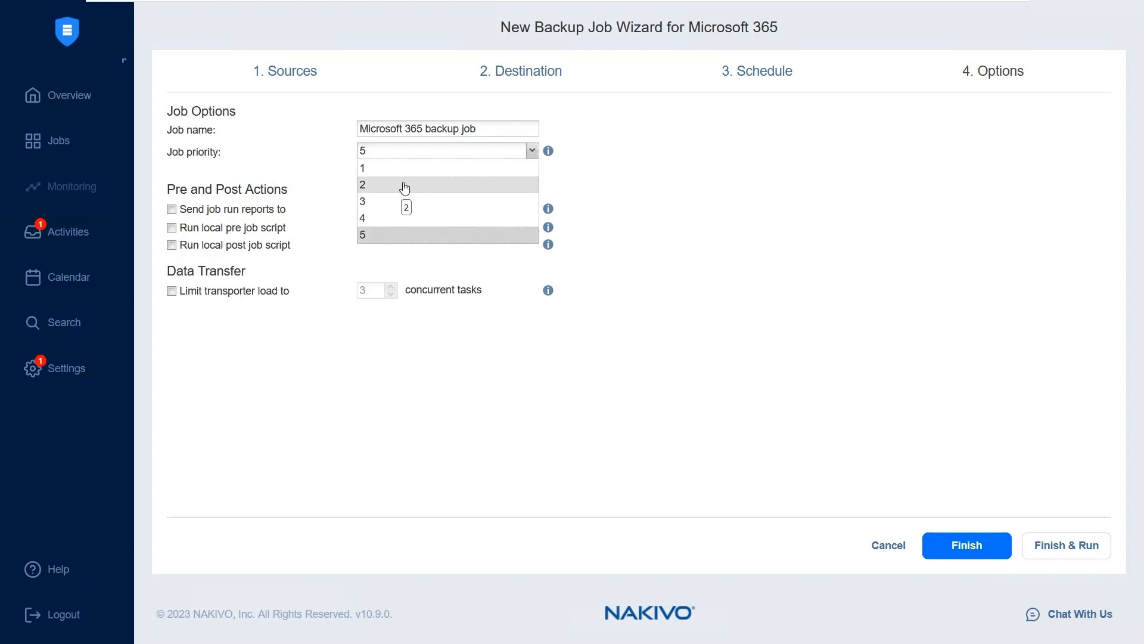
{"action": "left_click", "coordinate": [789, 217]}
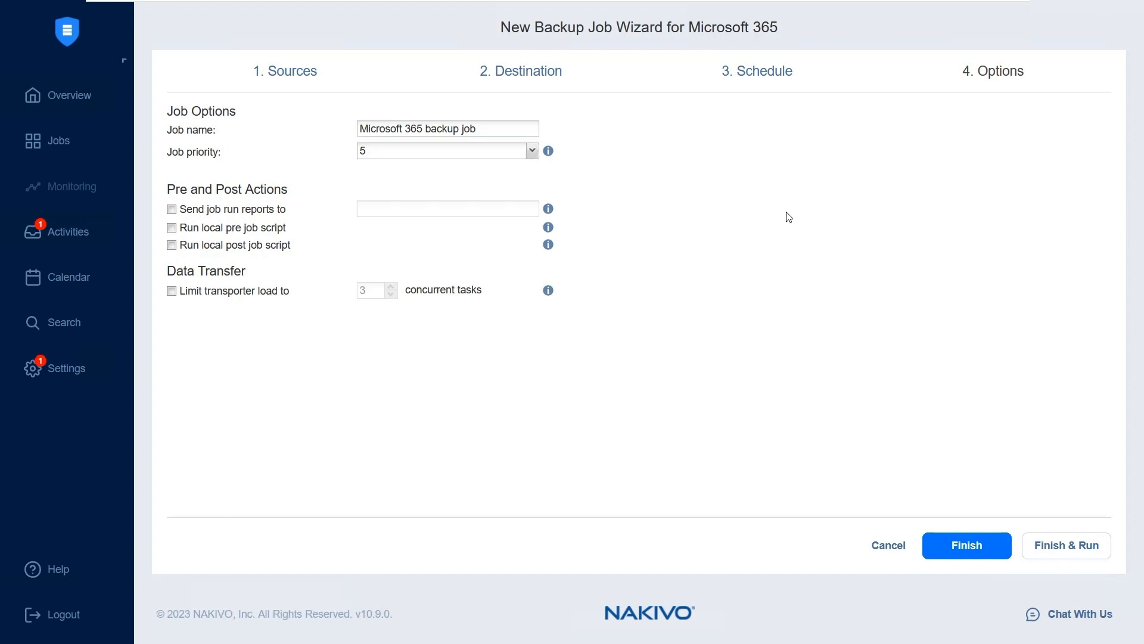
{"action": "left_click", "coordinate": [172, 209]}
{"action": "left_click", "coordinate": [379, 210]}
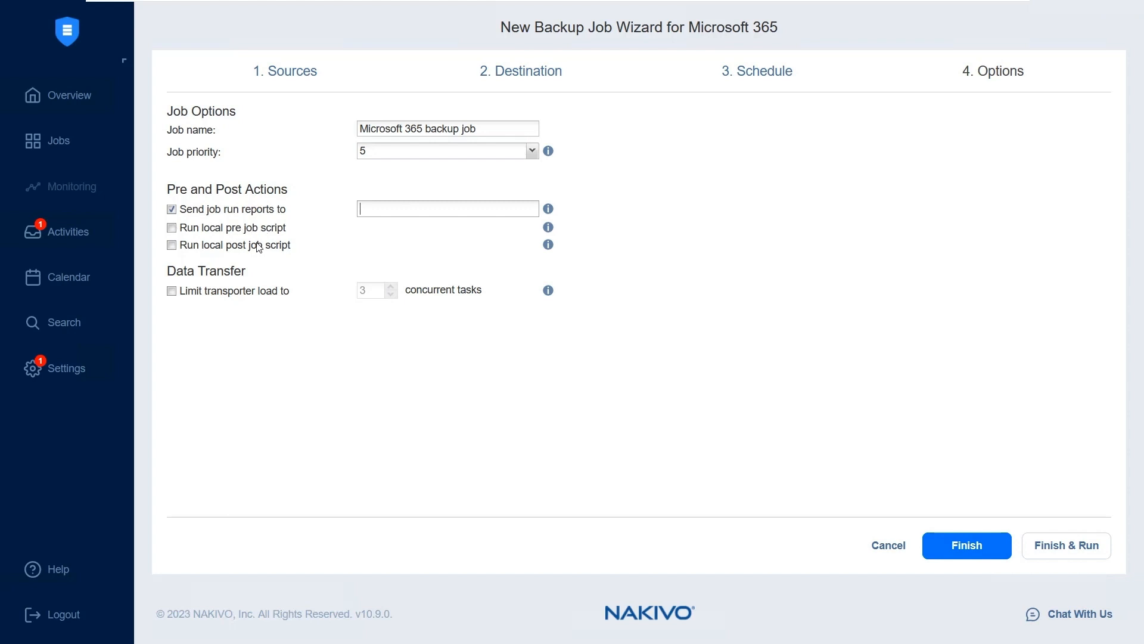
Limit the transporter load for the job and raise the number of concurrent tasks by two
{"action": "left_click", "coordinate": [173, 294]}
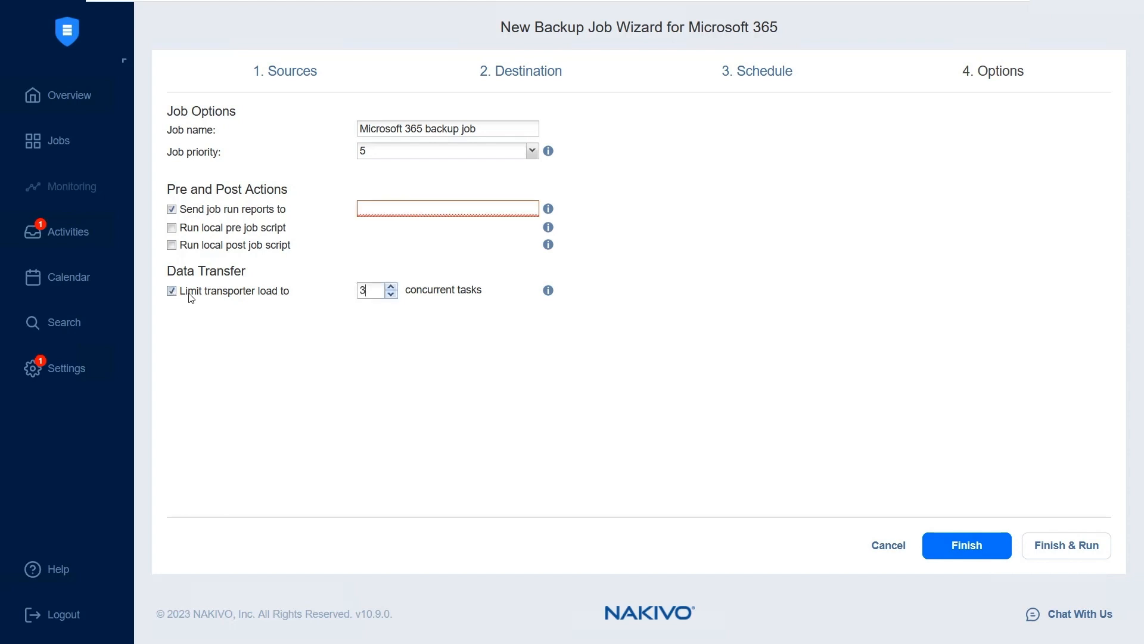
{"action": "left_click", "coordinate": [374, 292]}
{"action": "left_click", "coordinate": [391, 288]}
{"action": "left_click", "coordinate": [391, 288]}
Turn off job run reports, and finish and run the backup job for all items using the weekly schedule
{"action": "left_click", "coordinate": [172, 210]}
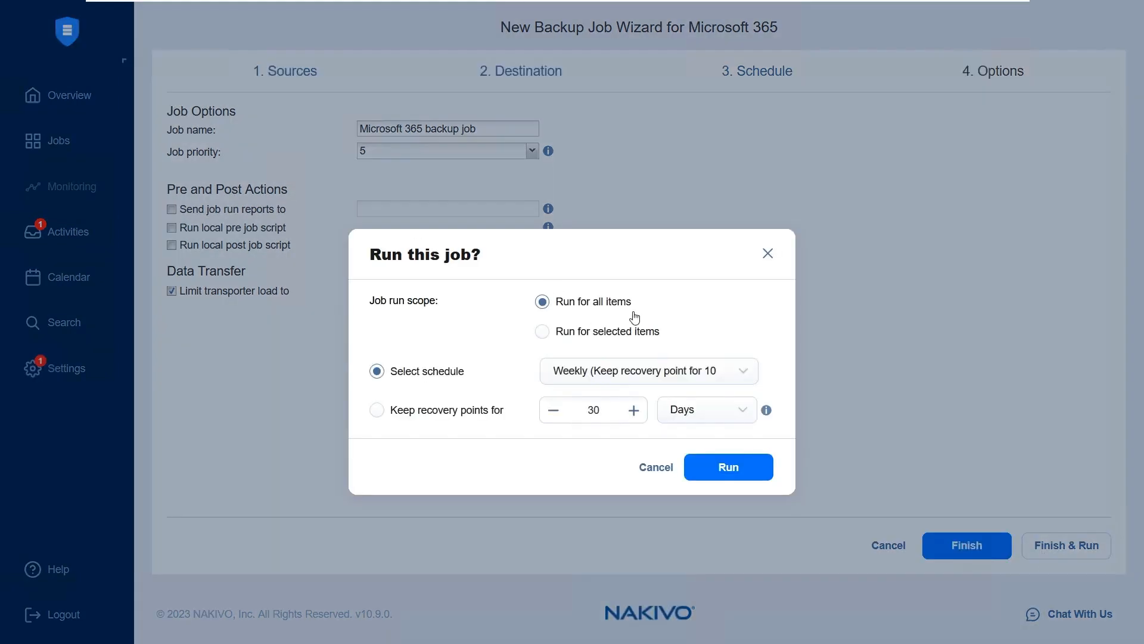
{"action": "left_click", "coordinate": [716, 471]}
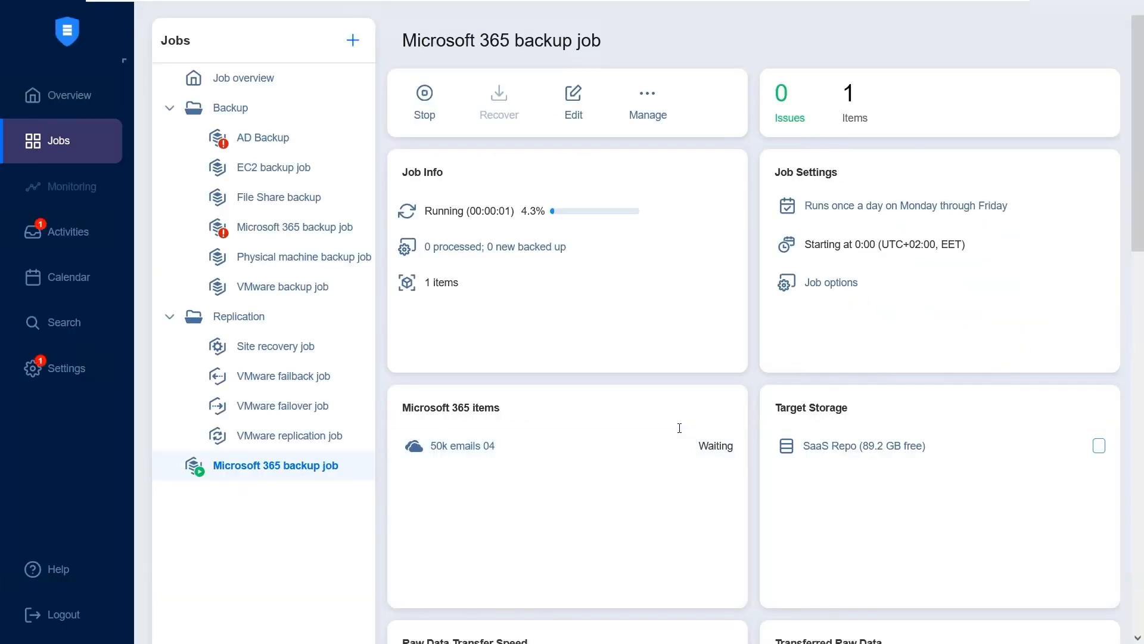
{"action": "scroll", "coordinate": [537, 217], "scroll_direction": "down", "scroll_amount": 3}
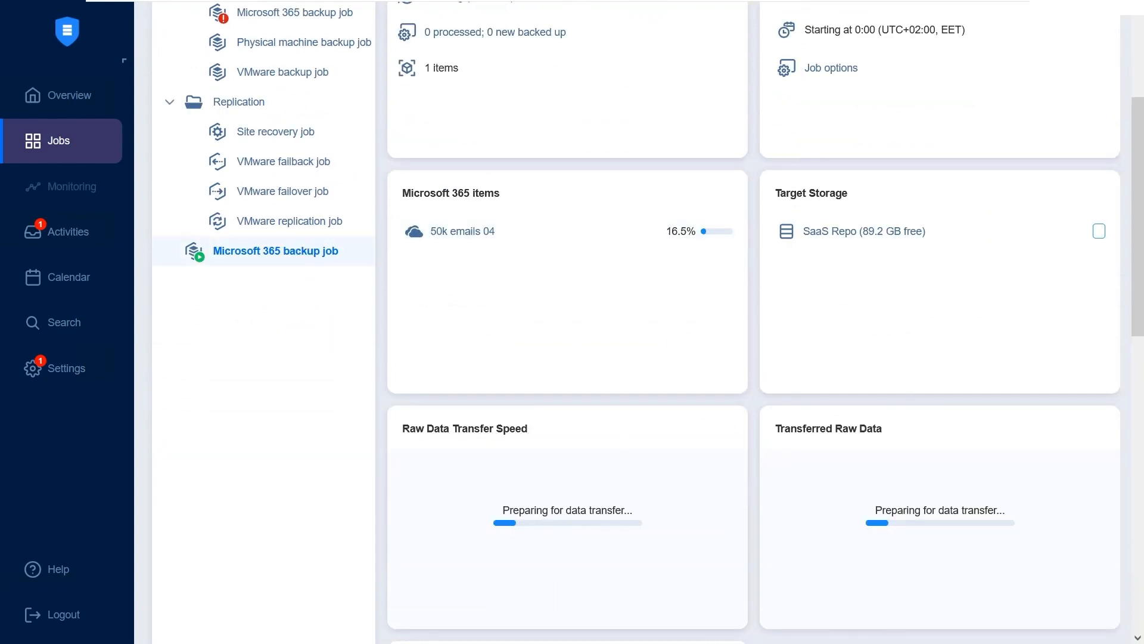
{"action": "mouse_move", "coordinate": [698, 586]}
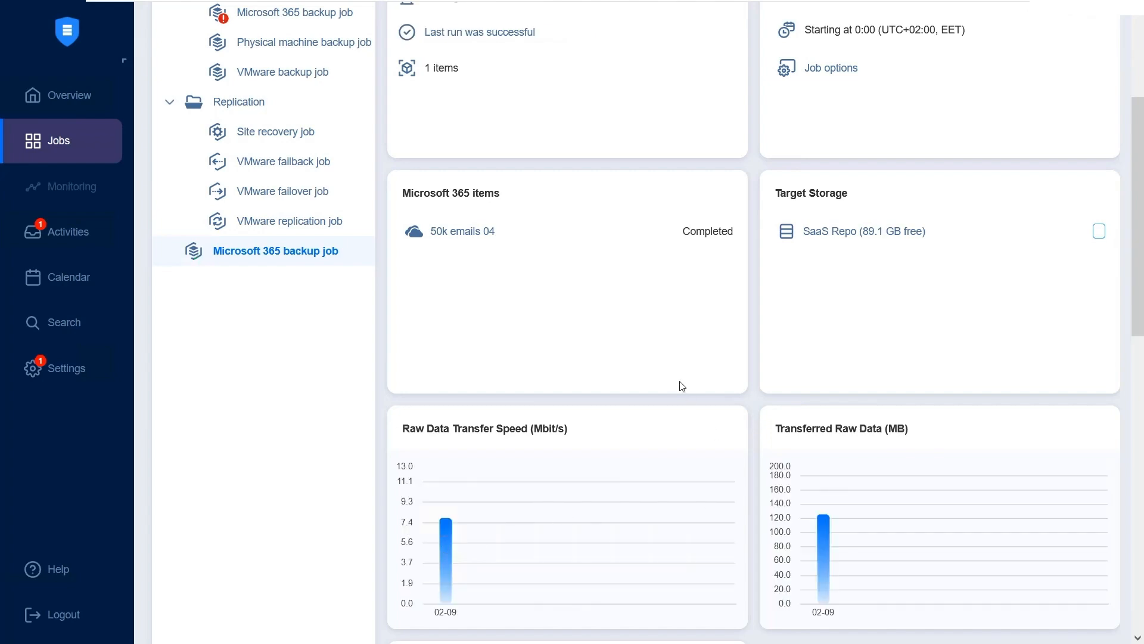
Start a Microsoft 365 granular recovery from the 50k emails 04 recovery point of 02 Sep 2023 and continue to the recovery account
{"action": "scroll", "coordinate": [673, 387], "scroll_direction": "up", "scroll_amount": 3}
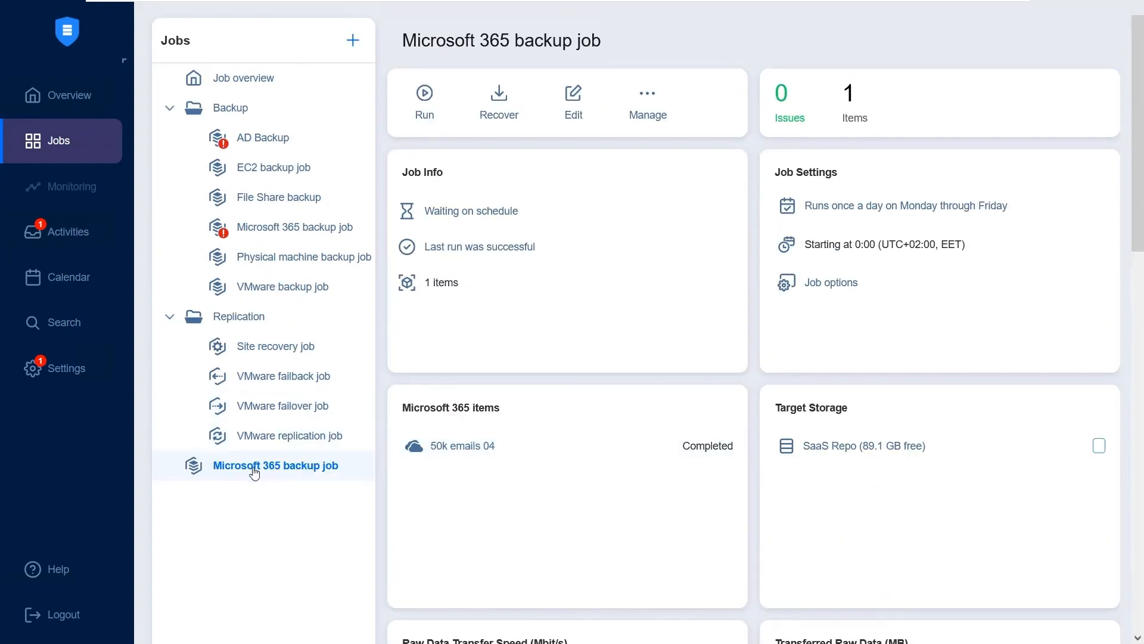
{"action": "left_click", "coordinate": [499, 102]}
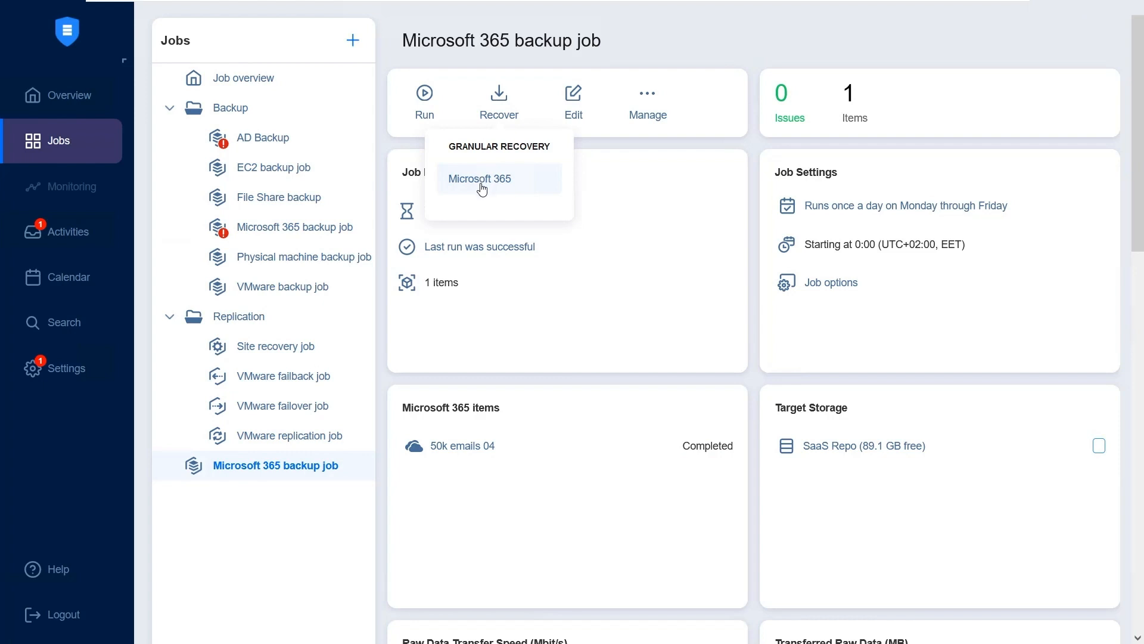
{"action": "left_click", "coordinate": [483, 189]}
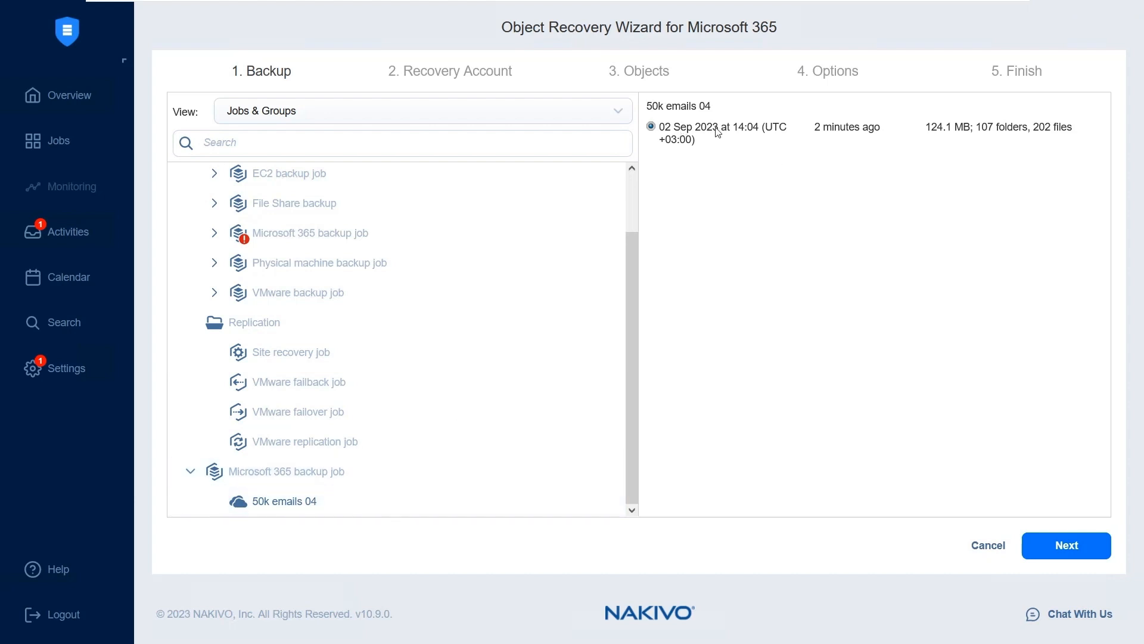
{"action": "left_click", "coordinate": [1073, 547]}
Choose New O365 as the recovery account and continue to the object selection
{"action": "left_click", "coordinate": [418, 138]}
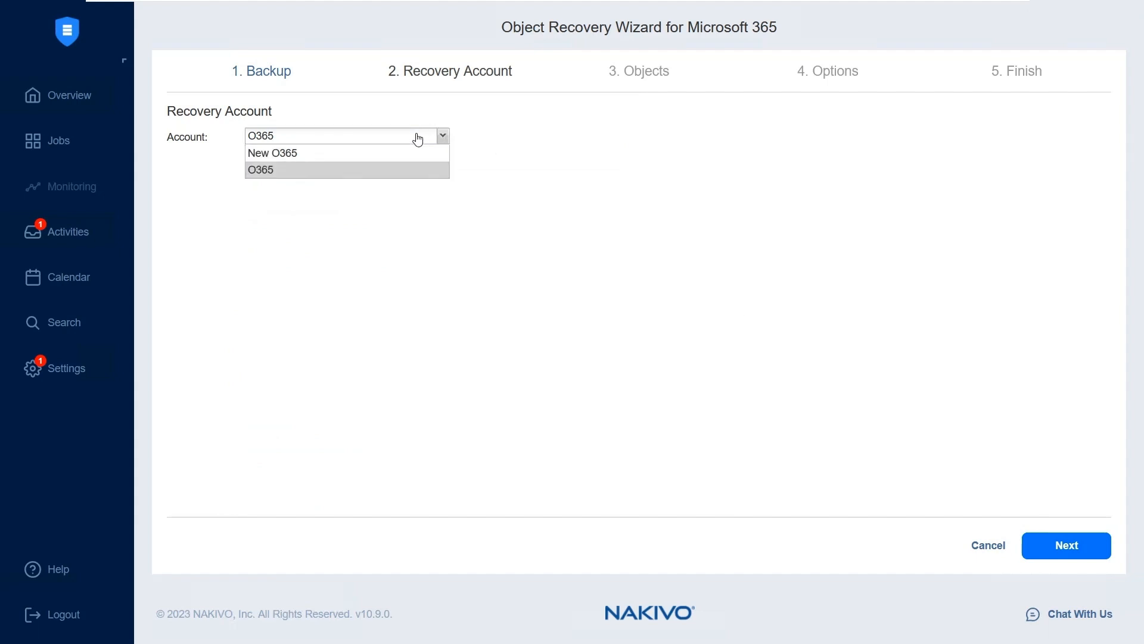
{"action": "left_click", "coordinate": [310, 153]}
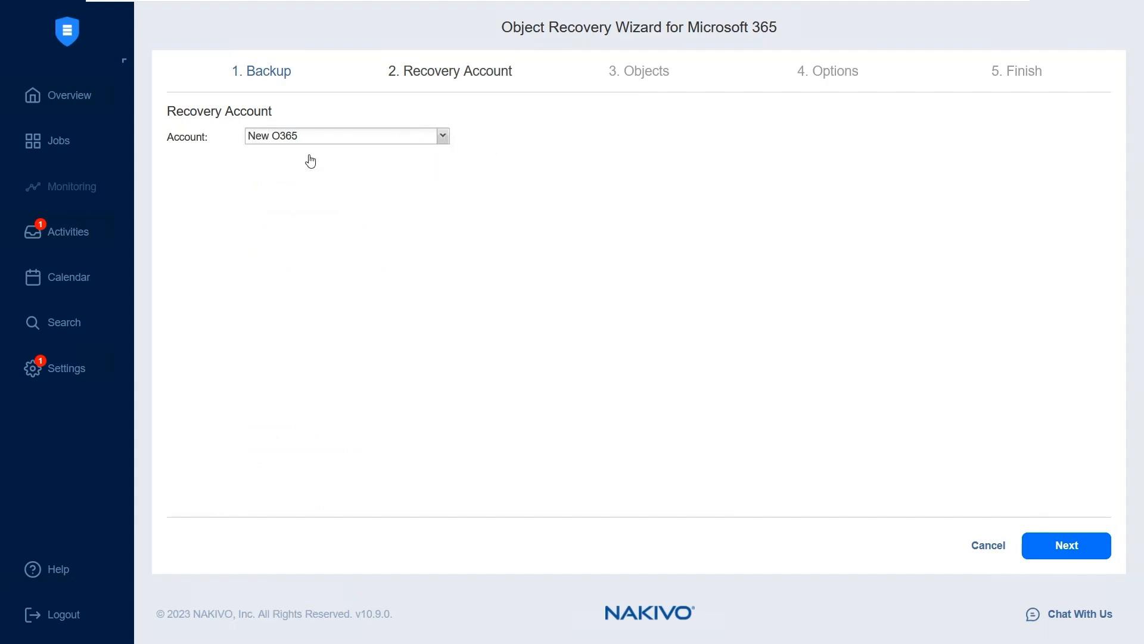
{"action": "left_click", "coordinate": [1052, 554]}
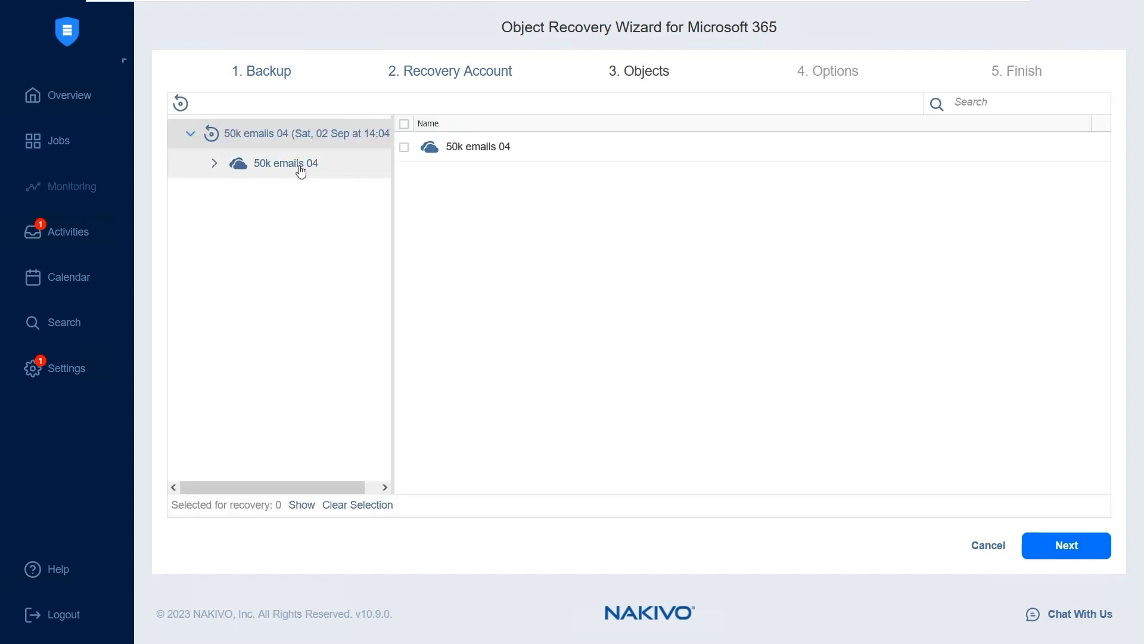
Select AWS-hien-key.pem from folder 1 inside 50_sub of the 50k emails 04 OneDrive for recovery and continue to the recovery options
{"action": "left_click", "coordinate": [301, 170]}
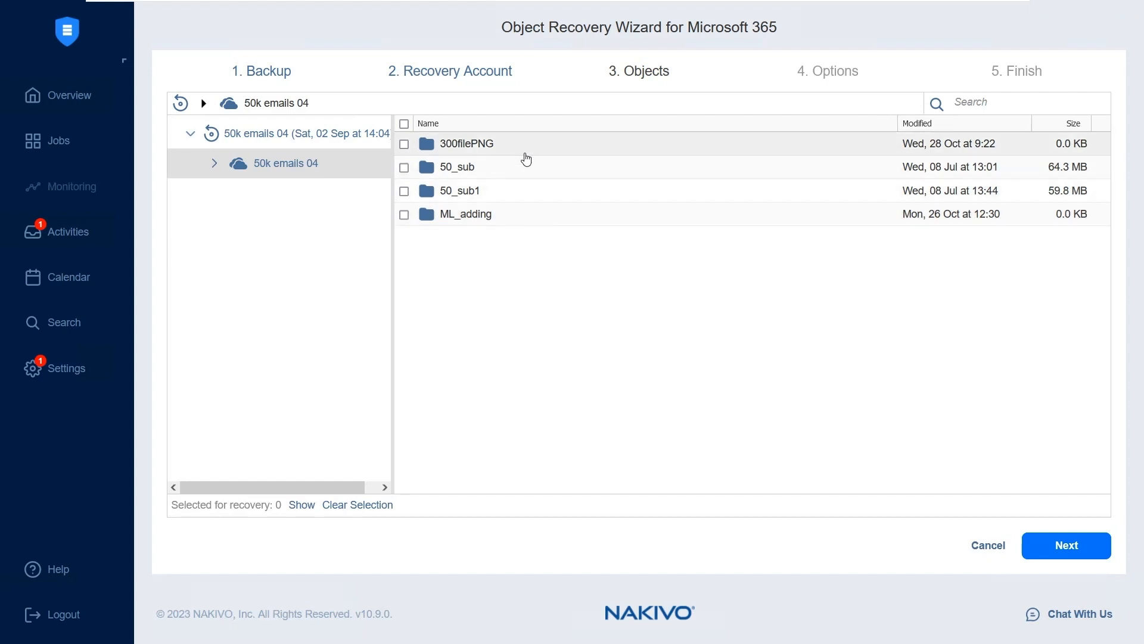
{"action": "left_click", "coordinate": [405, 144]}
{"action": "left_click", "coordinate": [404, 144]}
{"action": "left_click", "coordinate": [514, 146]}
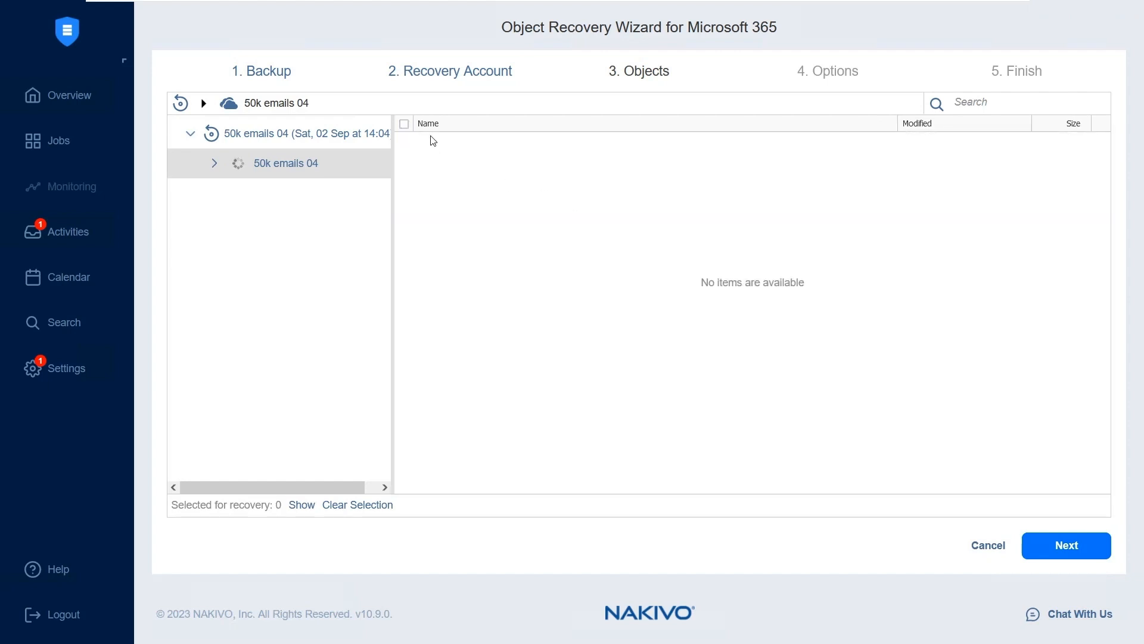
{"action": "left_click", "coordinate": [300, 225]}
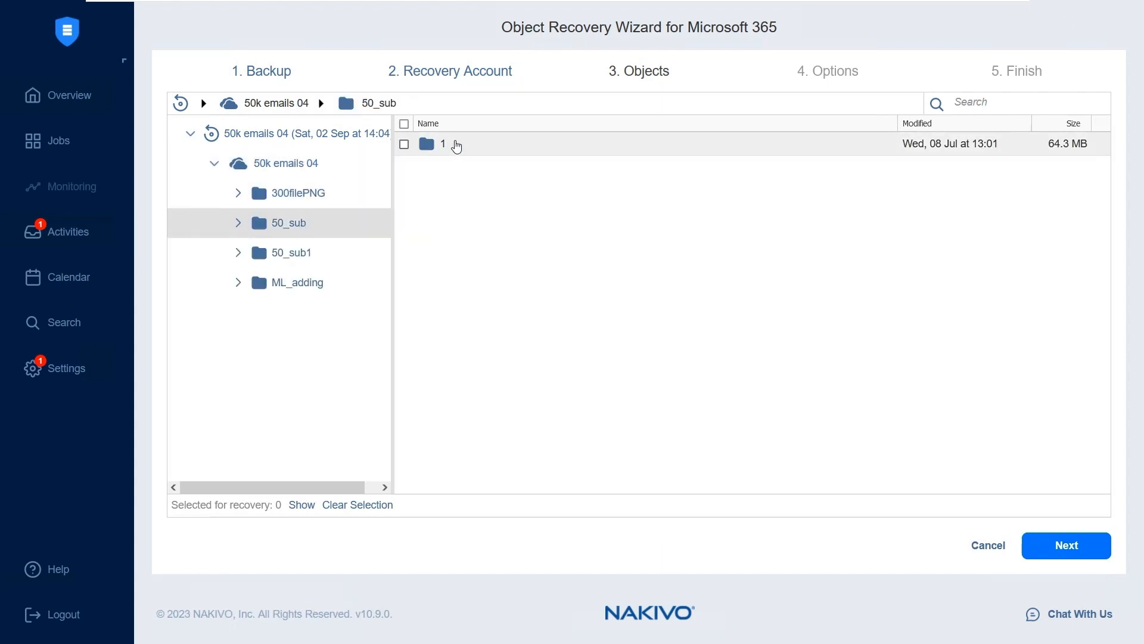
{"action": "left_click", "coordinate": [456, 146]}
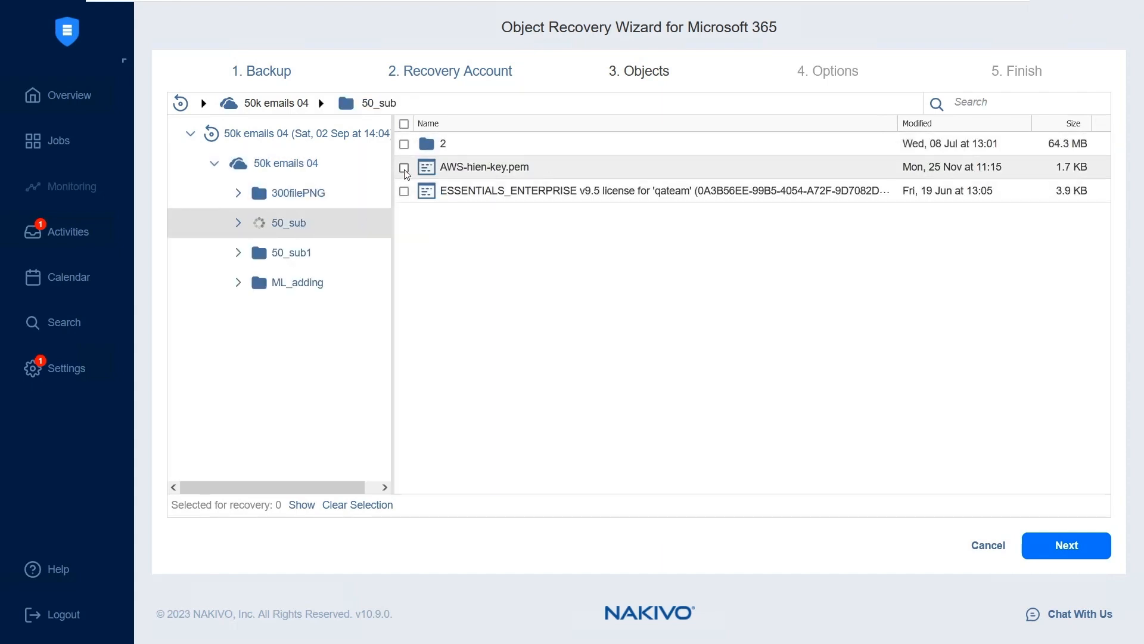
{"action": "left_click", "coordinate": [404, 167]}
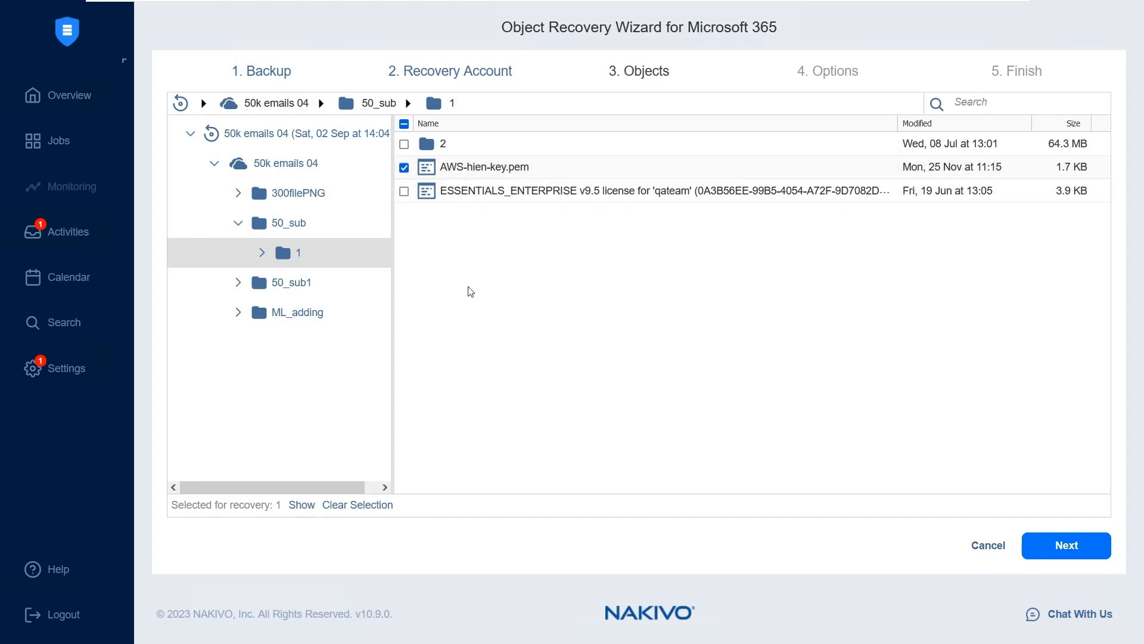
{"action": "left_click", "coordinate": [1058, 547]}
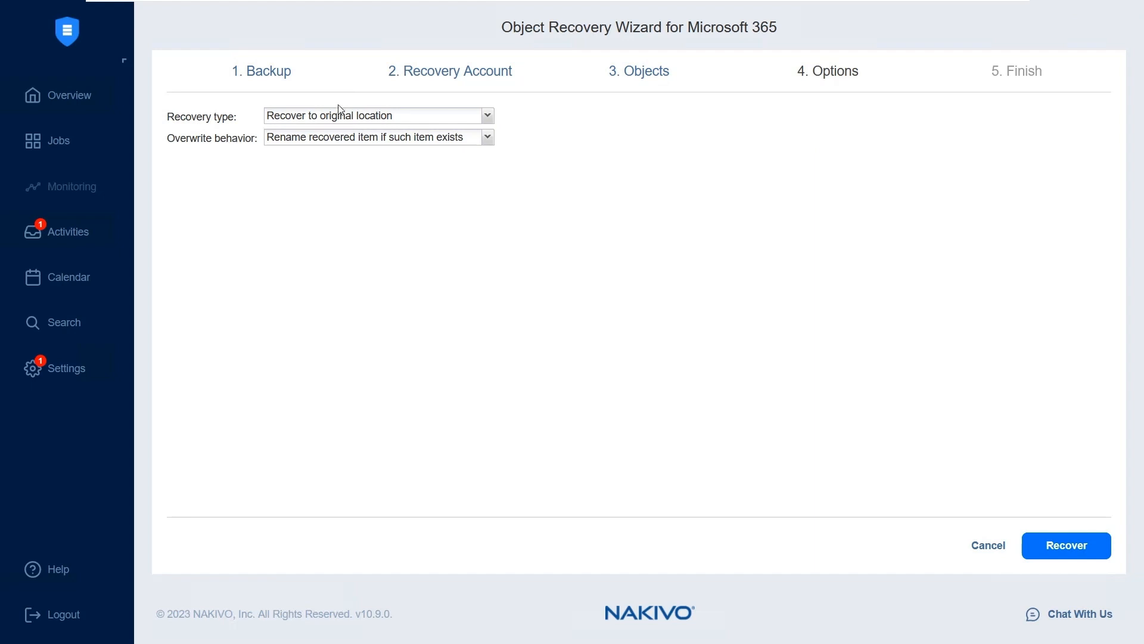
Set the recovery type to Recover to OneDrive with automation254 as the target OneDrive
{"action": "left_click", "coordinate": [346, 118]}
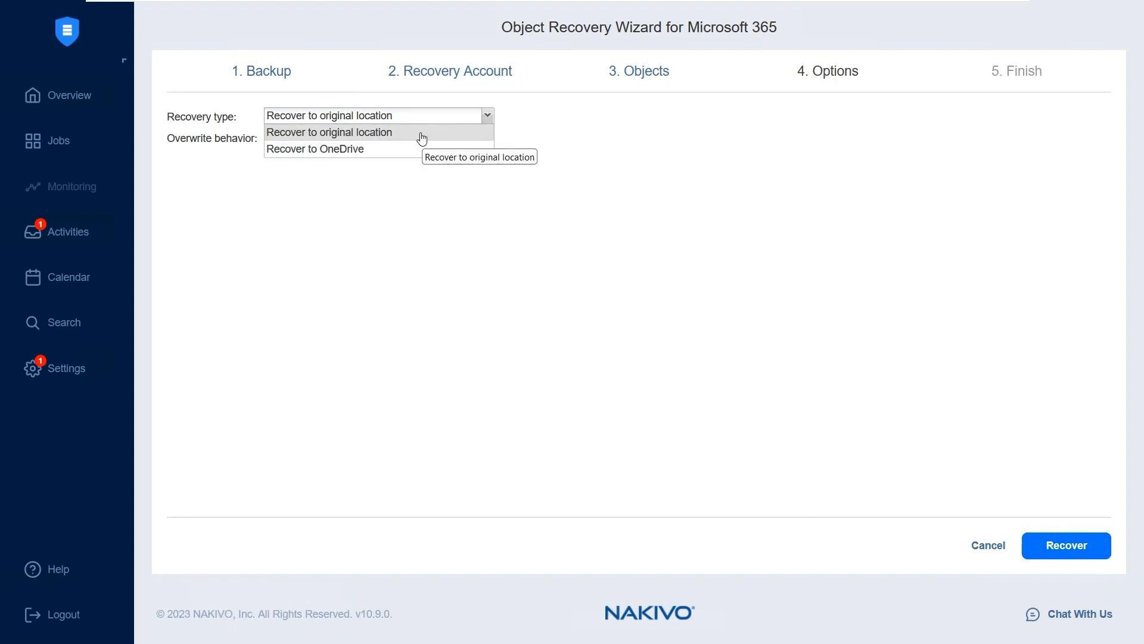
{"action": "left_click", "coordinate": [398, 150]}
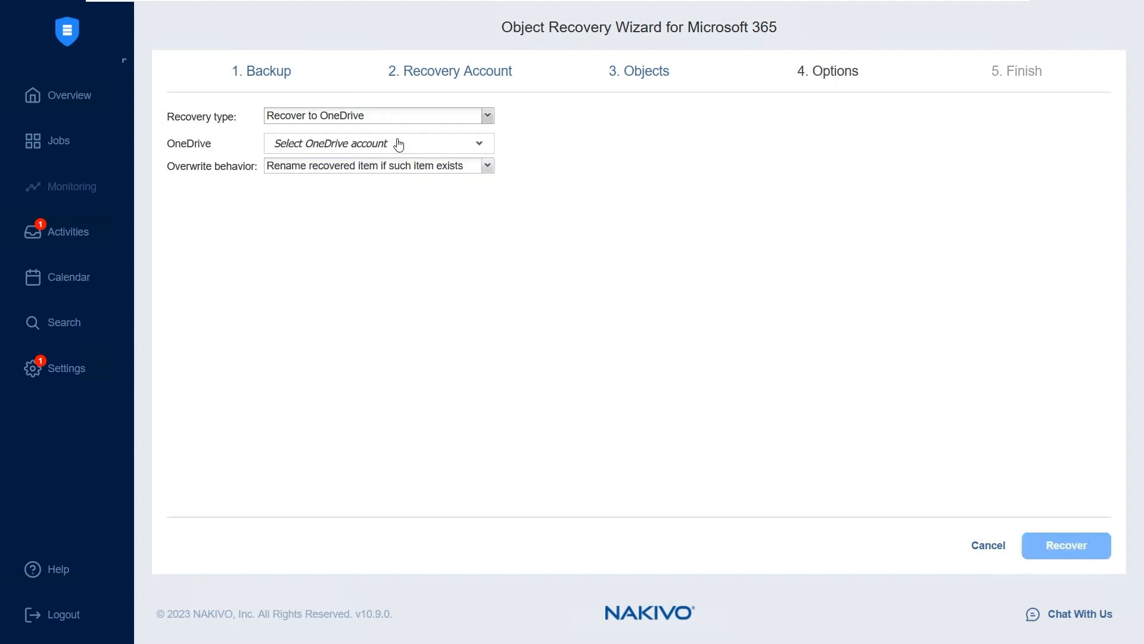
{"action": "left_click", "coordinate": [399, 145]}
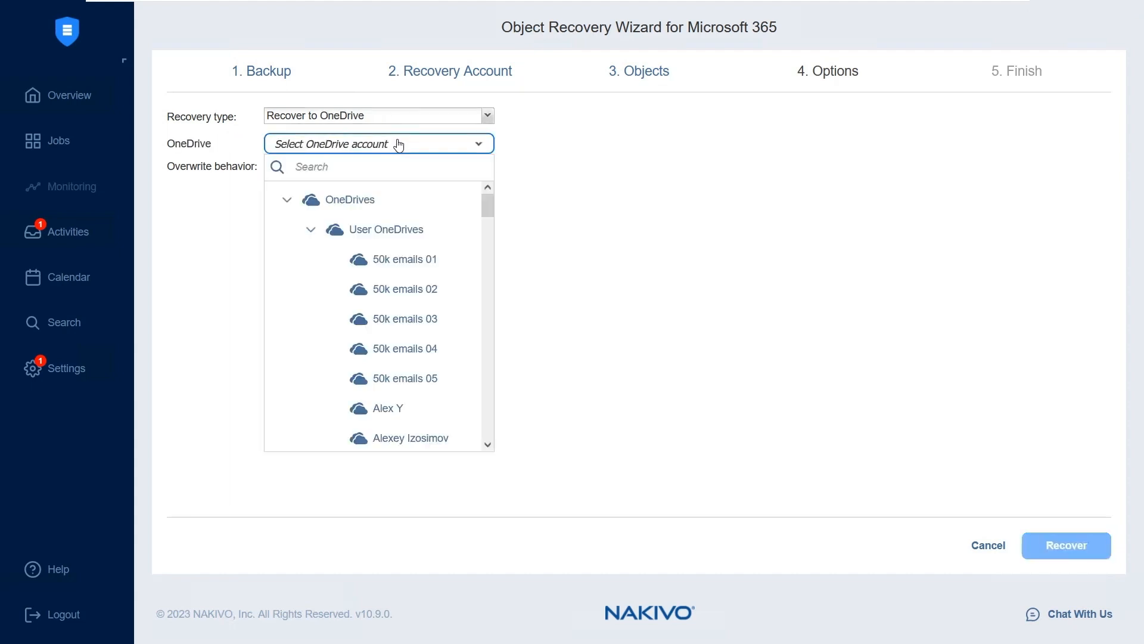
{"action": "scroll", "coordinate": [427, 280], "scroll_direction": "down", "scroll_amount": 8}
{"action": "left_click", "coordinate": [429, 278]}
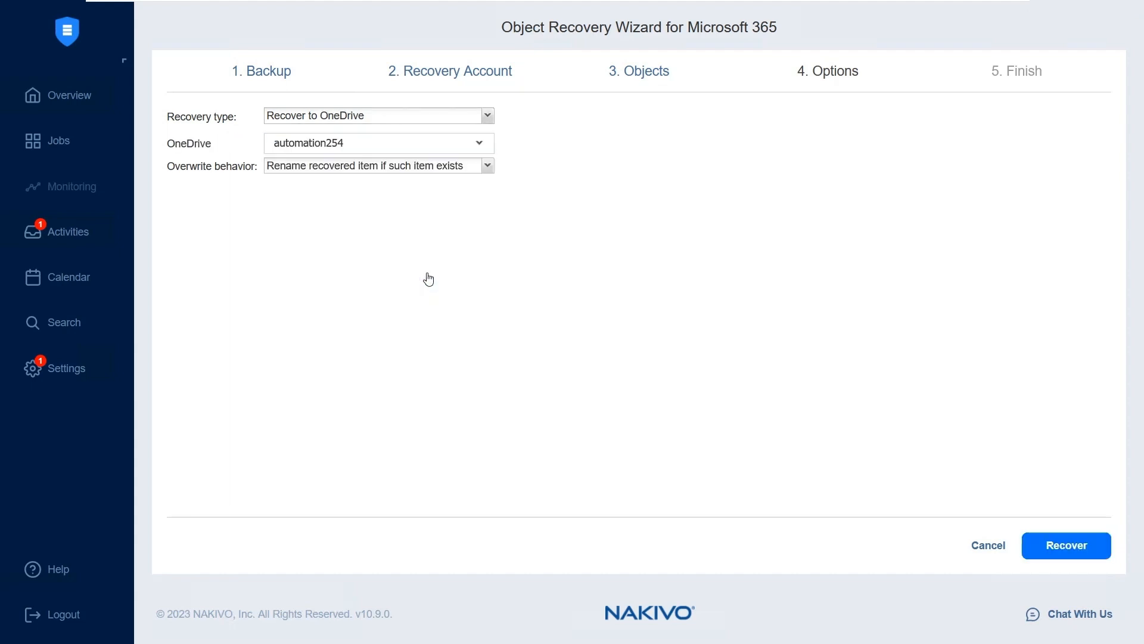
Start the recovery with the overwrite behavior kept at Rename recovered item if such item exists, and open the recovery's activities
{"action": "left_click", "coordinate": [348, 173]}
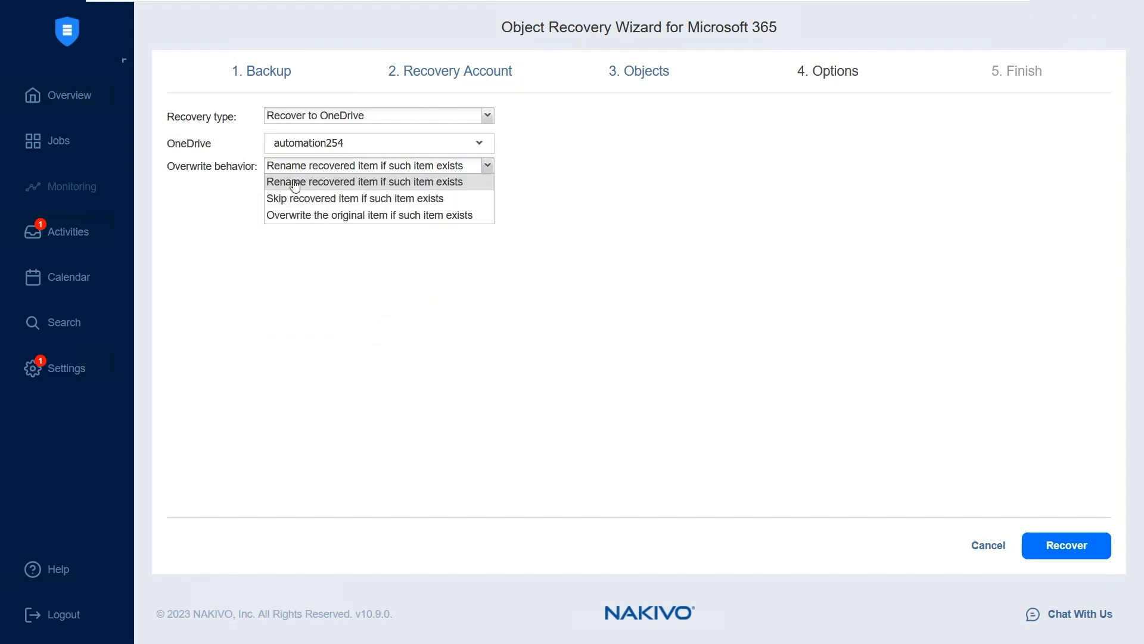
{"action": "left_click", "coordinate": [637, 323]}
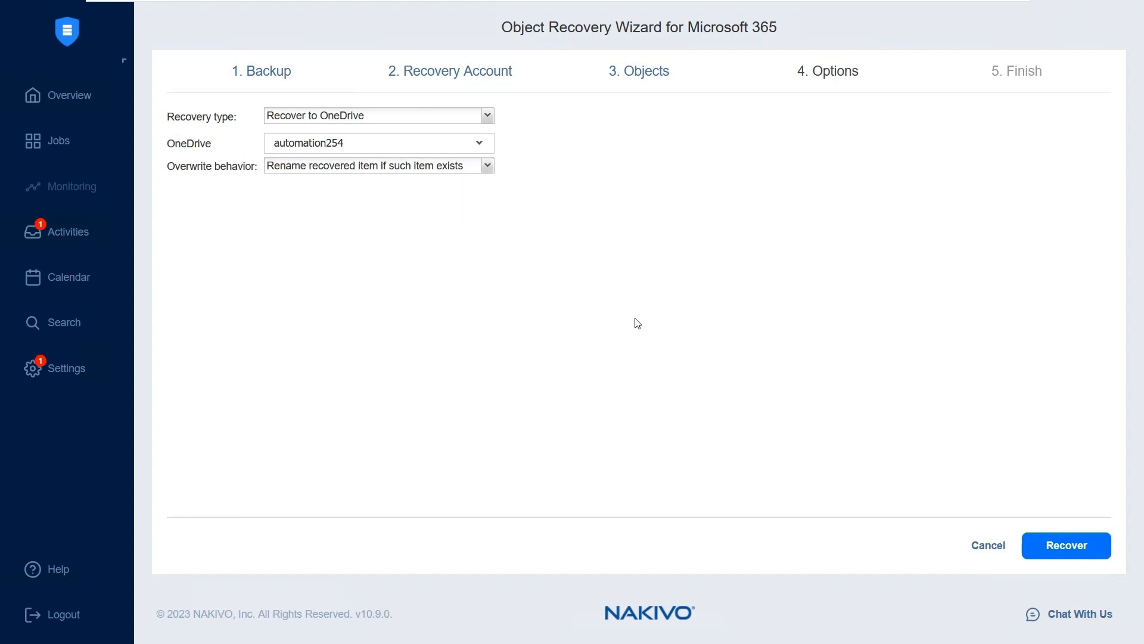
{"action": "left_click", "coordinate": [1059, 553]}
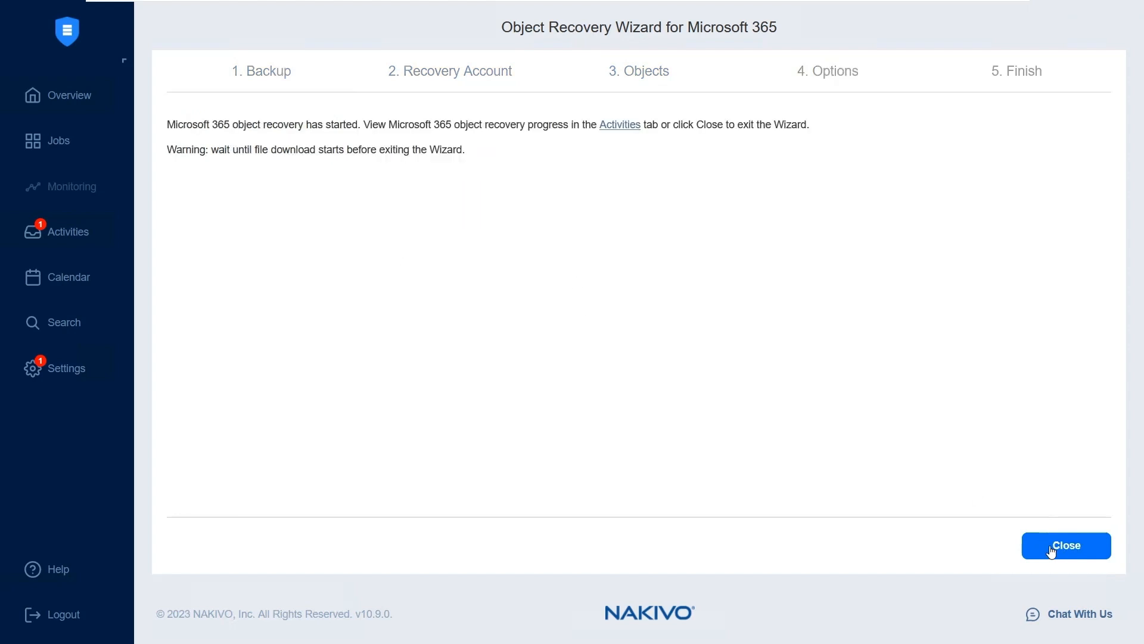
{"action": "left_click", "coordinate": [619, 125]}
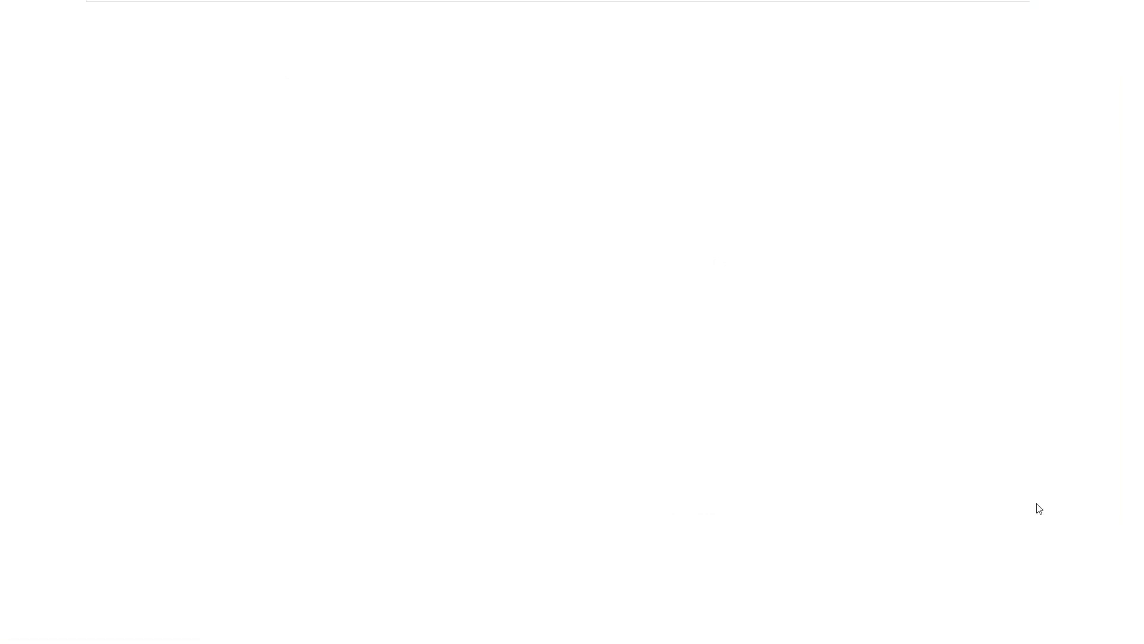